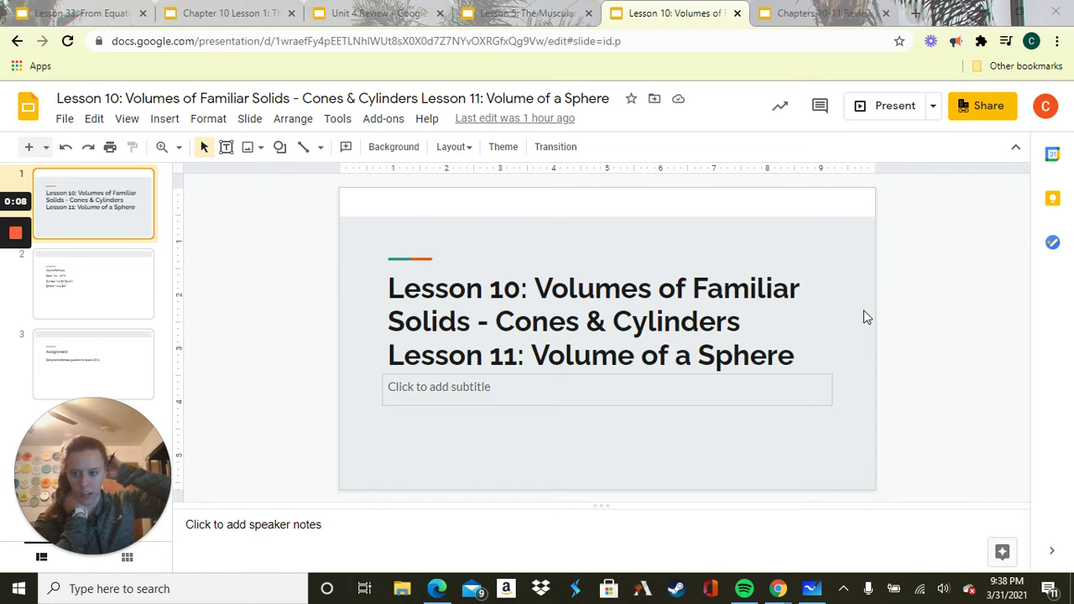
Step: Advance to the Volume Formulas slide, then bring up the whiteboard with the 4 cm cylinder
{"action": "key", "text": "Down"}
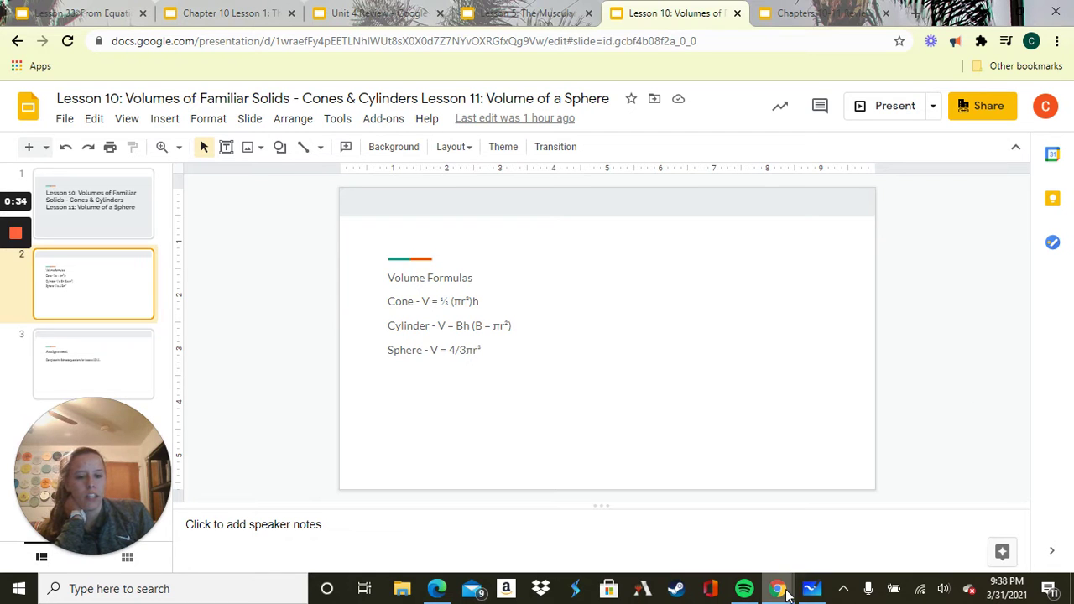
{"action": "left_click", "coordinate": [813, 590]}
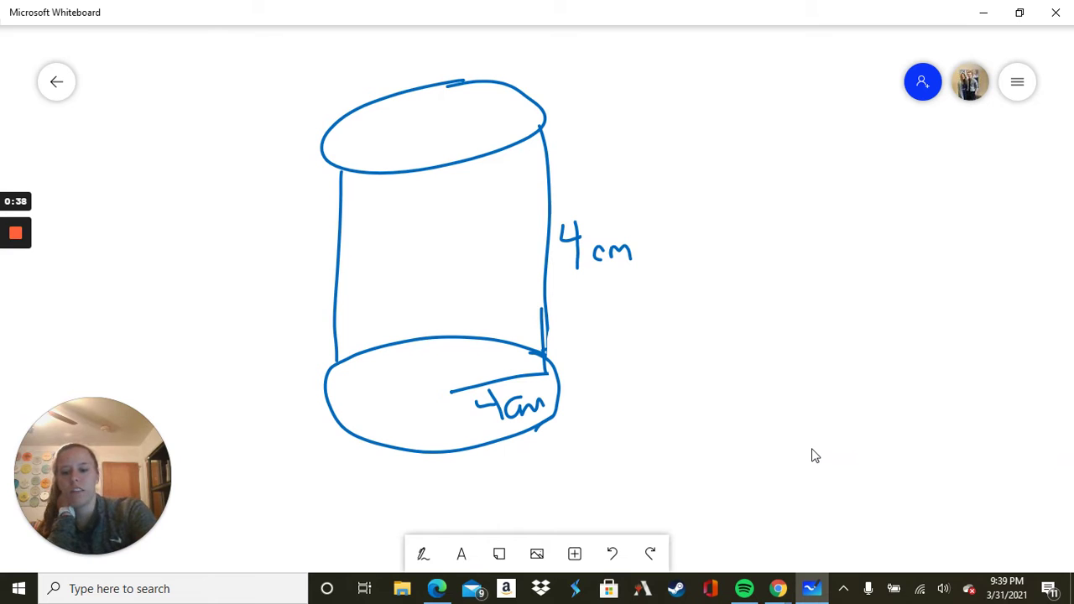
Step: With the pen, write V=Bh and B=πr² to the left of the cylinder
{"action": "left_click", "coordinate": [422, 554]}
{"action": "mouse_move", "coordinate": [89, 178]}
{"action": "left_mouse_down"}
{"action": "mouse_move", "coordinate": [106, 228]}
{"action": "mouse_move", "coordinate": [123, 160]}
{"action": "left_mouse_up"}
{"action": "left_click_drag", "start_coordinate": [128, 188], "coordinate": [146, 187]}
{"action": "mouse_move", "coordinate": [130, 207]}
{"action": "left_mouse_down"}
{"action": "mouse_move", "coordinate": [154, 204]}
{"action": "mouse_move", "coordinate": [177, 161]}
{"action": "mouse_move", "coordinate": [164, 224]}
{"action": "left_mouse_up"}
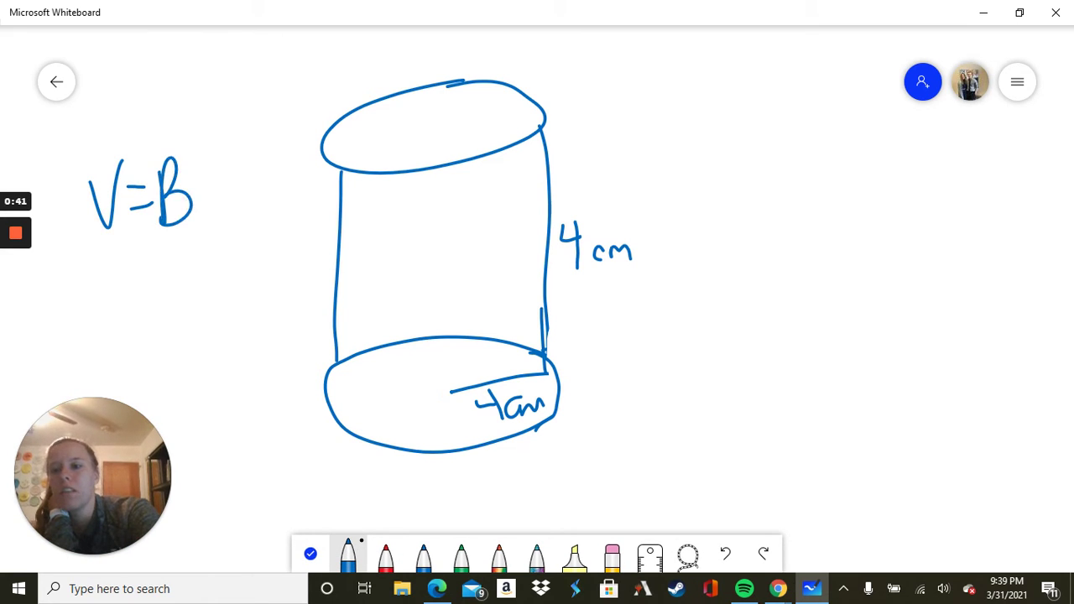
{"action": "left_click_drag", "start_coordinate": [186, 155], "coordinate": [224, 213]}
{"action": "mouse_move", "coordinate": [94, 288]}
{"action": "left_mouse_down"}
{"action": "mouse_move", "coordinate": [96, 304]}
{"action": "mouse_move", "coordinate": [112, 289]}
{"action": "mouse_move", "coordinate": [98, 326]}
{"action": "left_mouse_up"}
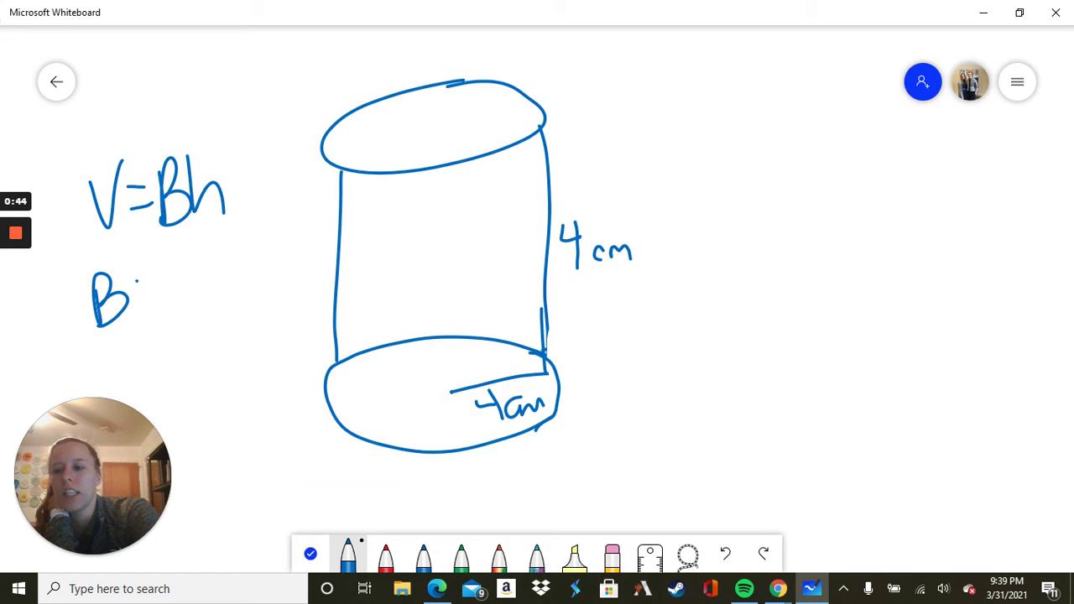
{"action": "mouse_move", "coordinate": [138, 279]}
{"action": "left_mouse_down"}
{"action": "mouse_move", "coordinate": [163, 295]}
{"action": "mouse_move", "coordinate": [205, 265]}
{"action": "mouse_move", "coordinate": [191, 310]}
{"action": "mouse_move", "coordinate": [204, 313]}
{"action": "left_mouse_up"}
{"action": "left_click_drag", "start_coordinate": [210, 304], "coordinate": [227, 263]}
{"action": "left_click_drag", "start_coordinate": [221, 242], "coordinate": [249, 245]}
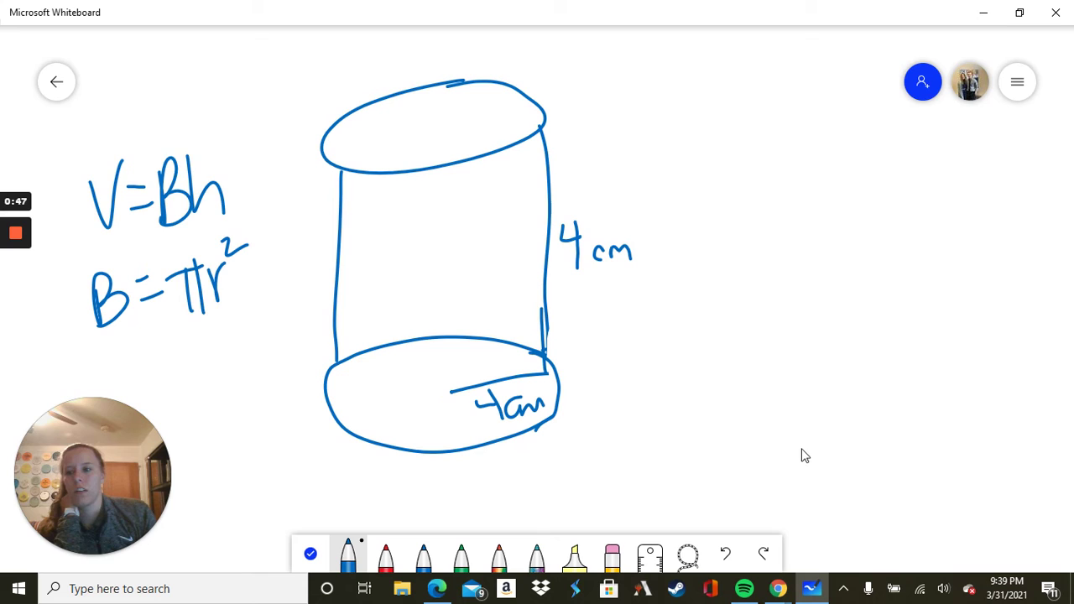
Step: Write the substitution (π4²)4 to the right of the cylinder
{"action": "mouse_move", "coordinate": [36, 278]}
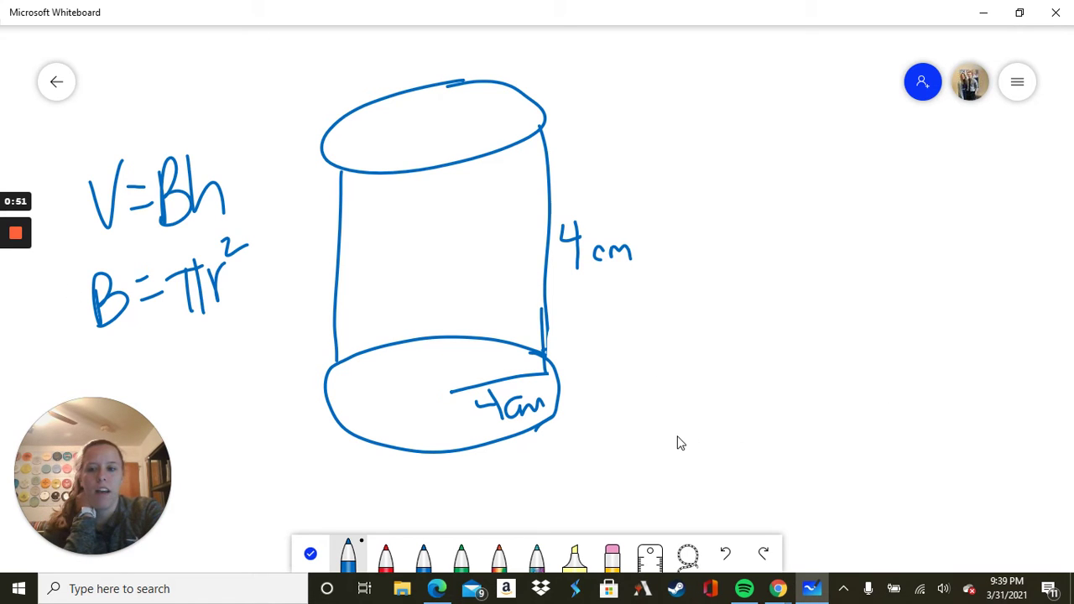
{"action": "mouse_move", "coordinate": [698, 351]}
{"action": "left_mouse_down"}
{"action": "mouse_move", "coordinate": [722, 374]}
{"action": "mouse_move", "coordinate": [711, 419]}
{"action": "left_mouse_up"}
{"action": "mouse_move", "coordinate": [727, 329]}
{"action": "left_mouse_down"}
{"action": "mouse_move", "coordinate": [735, 339]}
{"action": "mouse_move", "coordinate": [758, 334]}
{"action": "left_mouse_up"}
{"action": "mouse_move", "coordinate": [624, 393]}
{"action": "left_mouse_down"}
{"action": "mouse_move", "coordinate": [676, 369]}
{"action": "mouse_move", "coordinate": [643, 424]}
{"action": "left_mouse_up"}
{"action": "left_click_drag", "start_coordinate": [653, 374], "coordinate": [655, 418]}
{"action": "left_click_drag", "start_coordinate": [645, 287], "coordinate": [633, 467]}
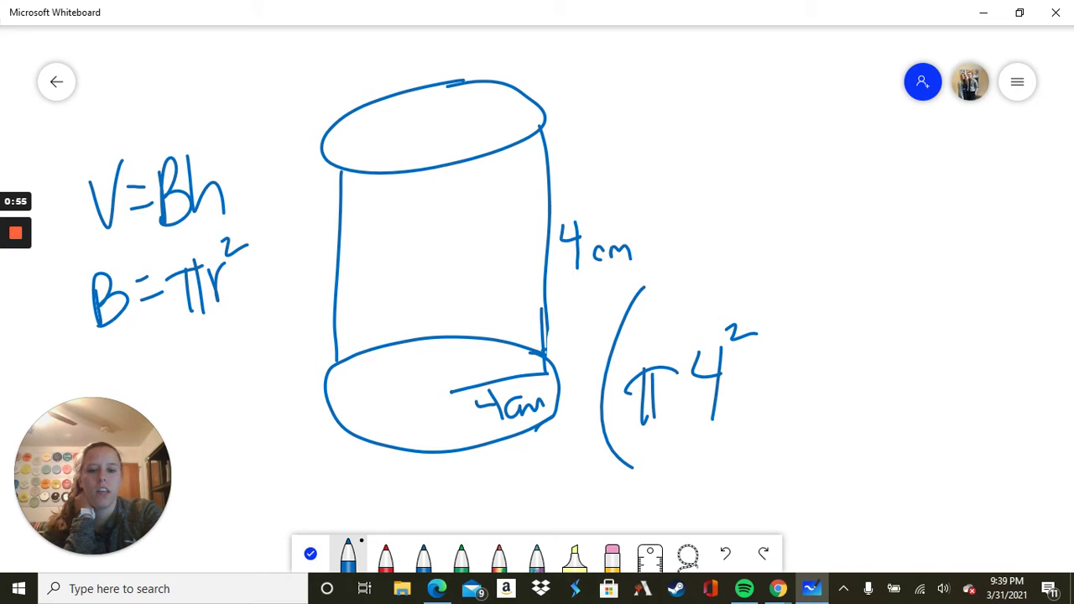
{"action": "left_click_drag", "start_coordinate": [762, 257], "coordinate": [769, 457]}
{"action": "left_click_drag", "start_coordinate": [805, 337], "coordinate": [842, 385]}
{"action": "left_click_drag", "start_coordinate": [831, 334], "coordinate": [828, 458]}
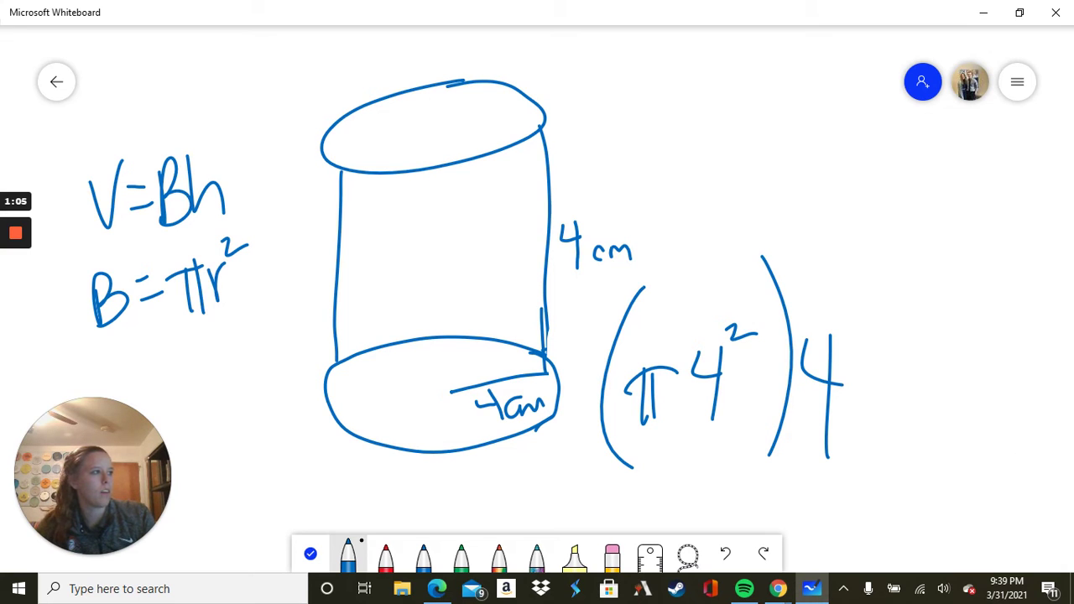
Step: After checking the browser, write and circle the answer 201.06 cm³ above the substitution
{"action": "left_click", "coordinate": [777, 588]}
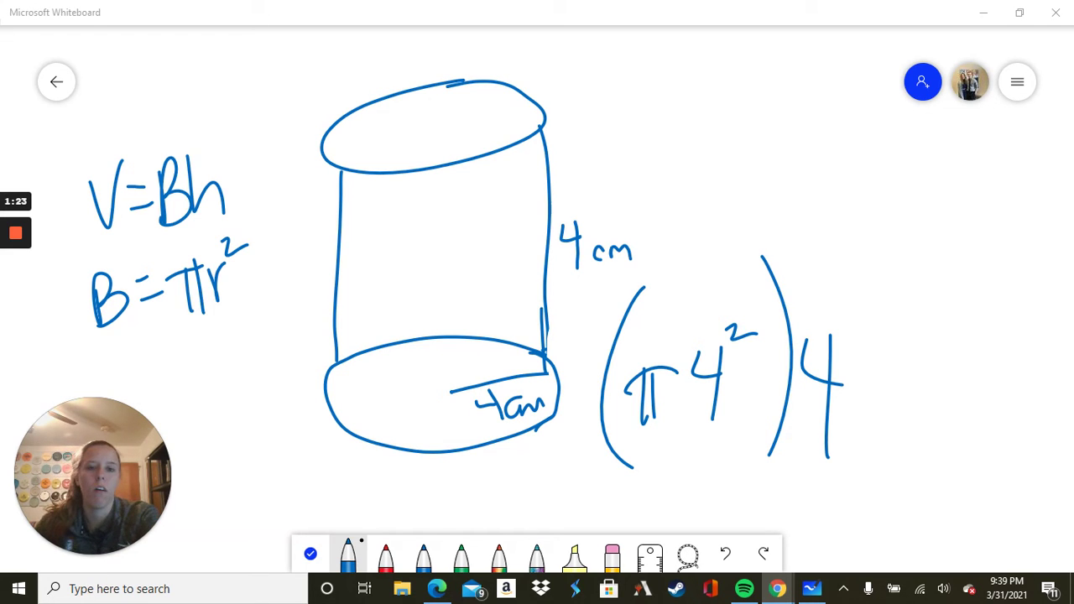
{"action": "left_click_drag", "start_coordinate": [623, 147], "coordinate": [656, 179]}
{"action": "mouse_move", "coordinate": [671, 143]}
{"action": "left_mouse_down"}
{"action": "mouse_move", "coordinate": [700, 146]}
{"action": "mouse_move", "coordinate": [671, 140]}
{"action": "mouse_move", "coordinate": [712, 193]}
{"action": "left_mouse_up"}
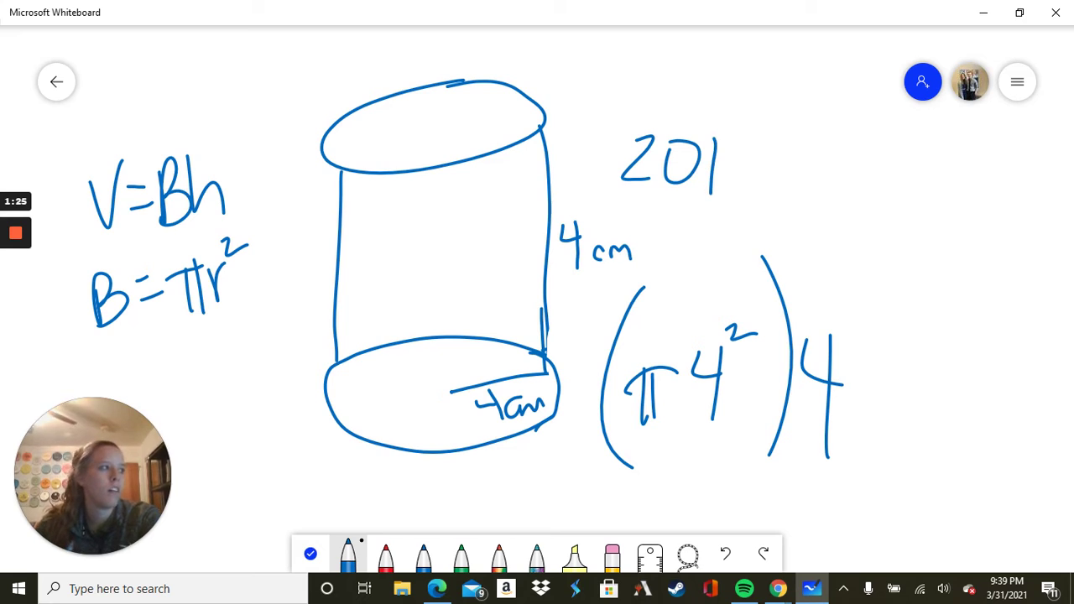
{"action": "left_click", "coordinate": [733, 178]}
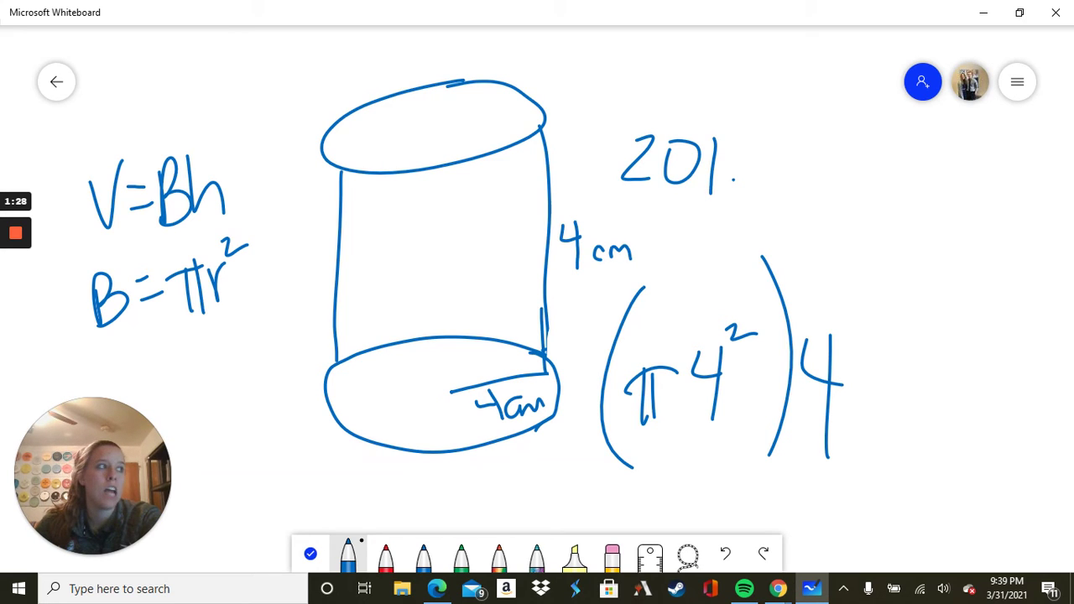
{"action": "mouse_move", "coordinate": [771, 144]}
{"action": "left_mouse_down"}
{"action": "mouse_move", "coordinate": [818, 173]}
{"action": "mouse_move", "coordinate": [918, 169]}
{"action": "left_mouse_up"}
{"action": "mouse_move", "coordinate": [920, 125]}
{"action": "left_mouse_down"}
{"action": "mouse_move", "coordinate": [932, 131]}
{"action": "mouse_move", "coordinate": [926, 151]}
{"action": "left_mouse_up"}
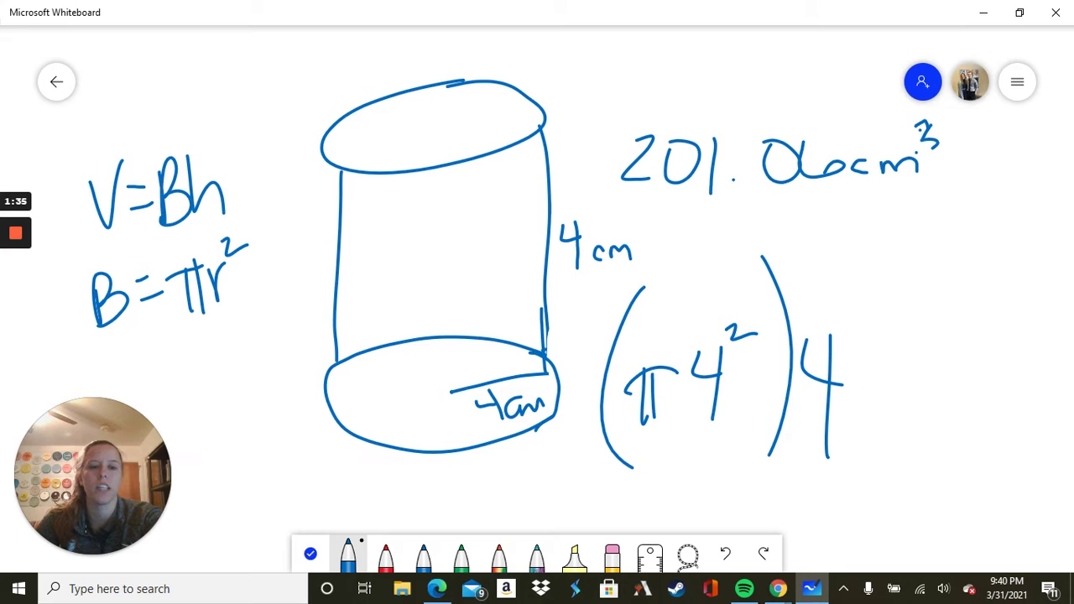
{"action": "mouse_move", "coordinate": [760, 109]}
{"action": "left_mouse_down"}
{"action": "mouse_move", "coordinate": [637, 205]}
{"action": "mouse_move", "coordinate": [965, 134]}
{"action": "mouse_move", "coordinate": [701, 126]}
{"action": "left_mouse_up"}
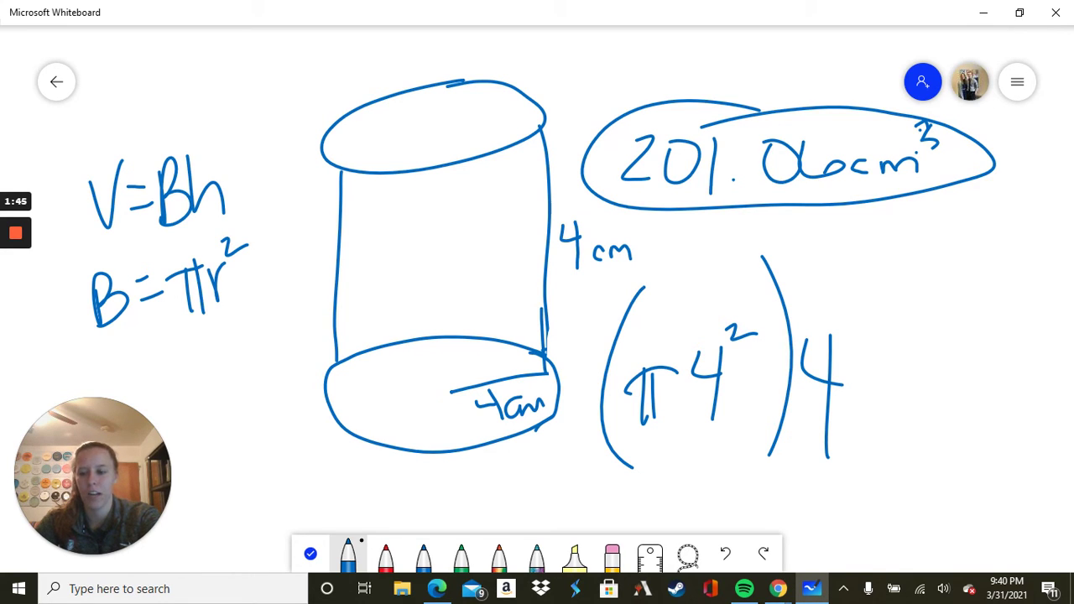
{"action": "left_click", "coordinate": [311, 553]}
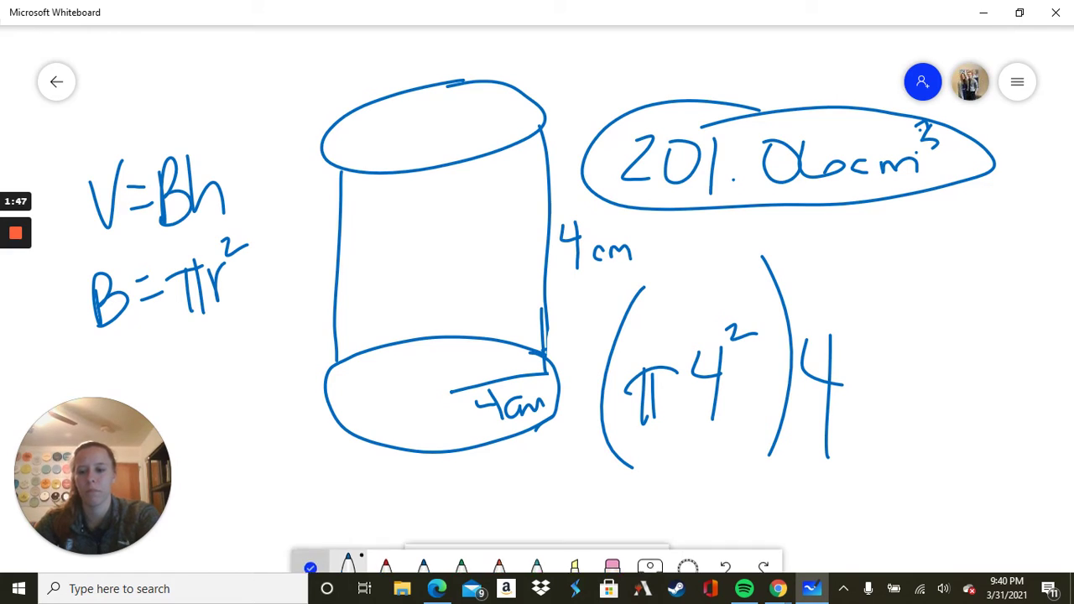
Step: Pan to the 5.3 cm cylinder and write the substitution (π2²)5.3 below it
{"action": "left_click_drag", "start_coordinate": [755, 335], "coordinate": [142, 310]}
{"action": "mouse_move", "coordinate": [587, 319]}
{"action": "left_mouse_down"}
{"action": "mouse_move", "coordinate": [237, 319]}
{"action": "mouse_move", "coordinate": [205, 356]}
{"action": "mouse_move", "coordinate": [185, 354]}
{"action": "mouse_move", "coordinate": [244, 254]}
{"action": "left_mouse_up"}
{"action": "left_click", "coordinate": [423, 554]}
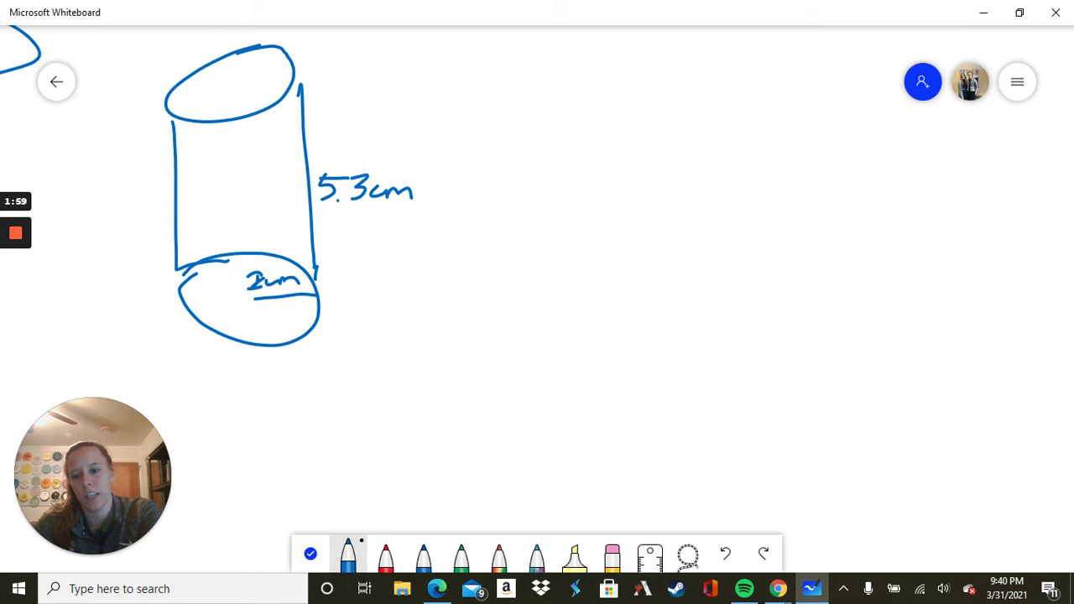
{"action": "mouse_move", "coordinate": [416, 346]}
{"action": "left_mouse_down"}
{"action": "mouse_move", "coordinate": [492, 323]}
{"action": "mouse_move", "coordinate": [433, 403]}
{"action": "left_mouse_up"}
{"action": "left_click_drag", "start_coordinate": [458, 326], "coordinate": [452, 406]}
{"action": "mouse_move", "coordinate": [475, 344]}
{"action": "left_mouse_down"}
{"action": "mouse_move", "coordinate": [473, 396]}
{"action": "mouse_move", "coordinate": [507, 341]}
{"action": "mouse_move", "coordinate": [481, 316]}
{"action": "mouse_move", "coordinate": [527, 388]}
{"action": "left_mouse_up"}
{"action": "left_click", "coordinate": [725, 554]}
{"action": "mouse_move", "coordinate": [532, 273]}
{"action": "left_mouse_down"}
{"action": "mouse_move", "coordinate": [551, 271]}
{"action": "mouse_move", "coordinate": [569, 296]}
{"action": "left_mouse_up"}
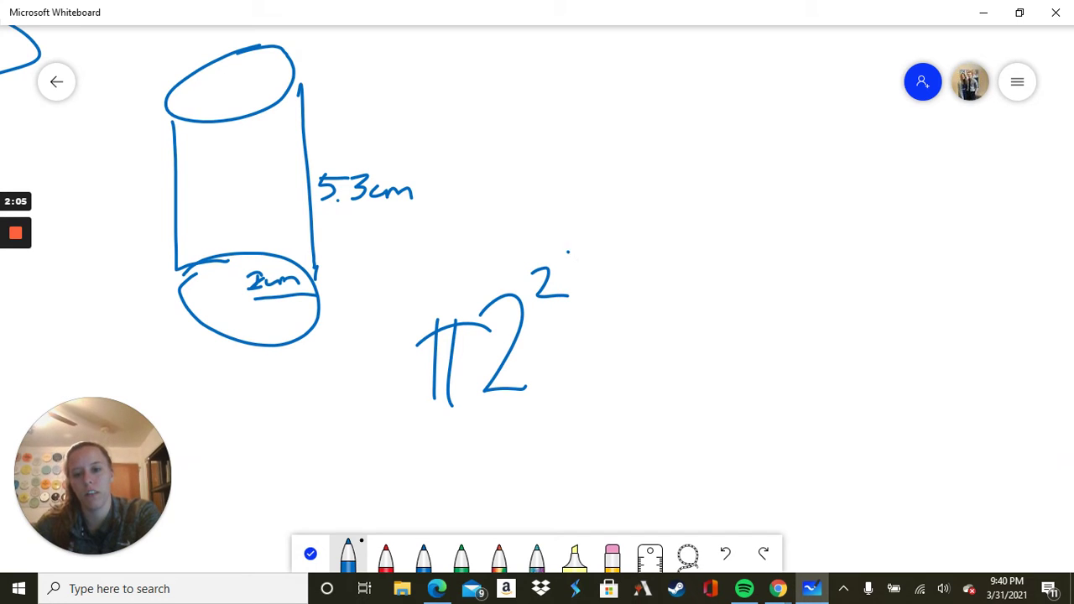
{"action": "left_click_drag", "start_coordinate": [567, 252], "coordinate": [581, 443]}
{"action": "left_click_drag", "start_coordinate": [450, 267], "coordinate": [399, 456]}
{"action": "mouse_move", "coordinate": [631, 324]}
{"action": "left_mouse_down"}
{"action": "mouse_move", "coordinate": [635, 389]}
{"action": "mouse_move", "coordinate": [704, 307]}
{"action": "mouse_move", "coordinate": [756, 340]}
{"action": "mouse_move", "coordinate": [728, 399]}
{"action": "left_mouse_up"}
{"action": "left_click", "coordinate": [693, 396]}
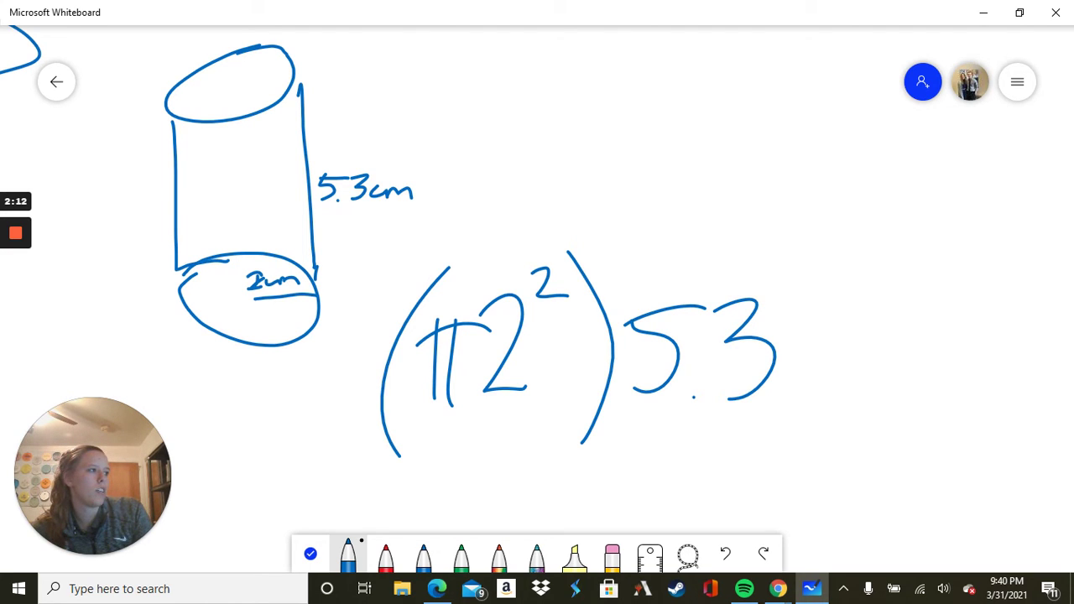
Step: After checking the browser, write and circle 66.60 cm³ above the substitution
{"action": "left_click", "coordinate": [777, 588]}
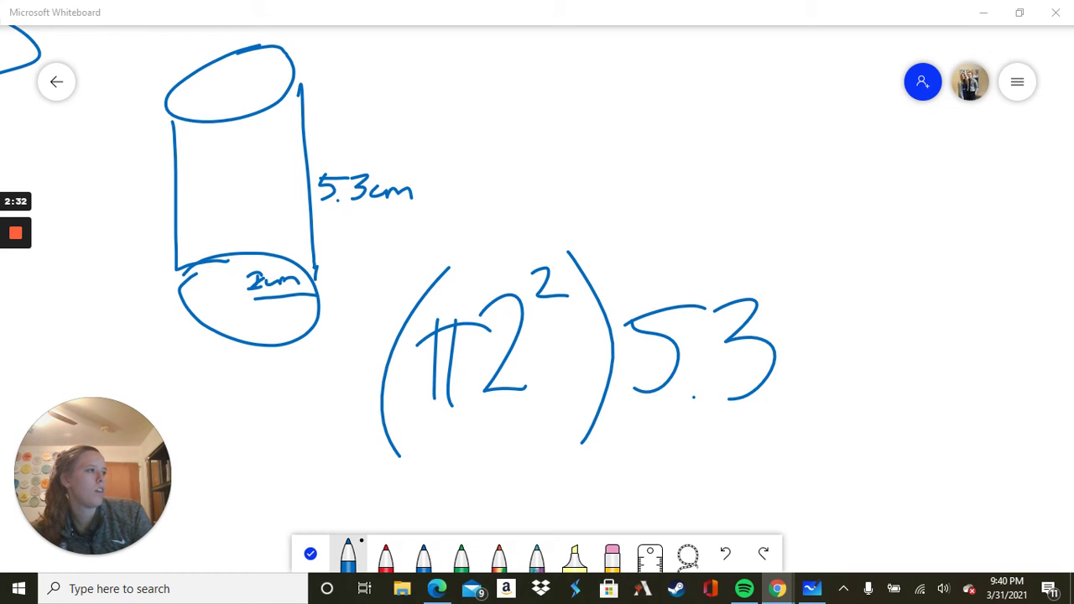
{"action": "mouse_move", "coordinate": [539, 126]}
{"action": "left_mouse_down"}
{"action": "mouse_move", "coordinate": [524, 178]}
{"action": "mouse_move", "coordinate": [528, 166]}
{"action": "left_mouse_up"}
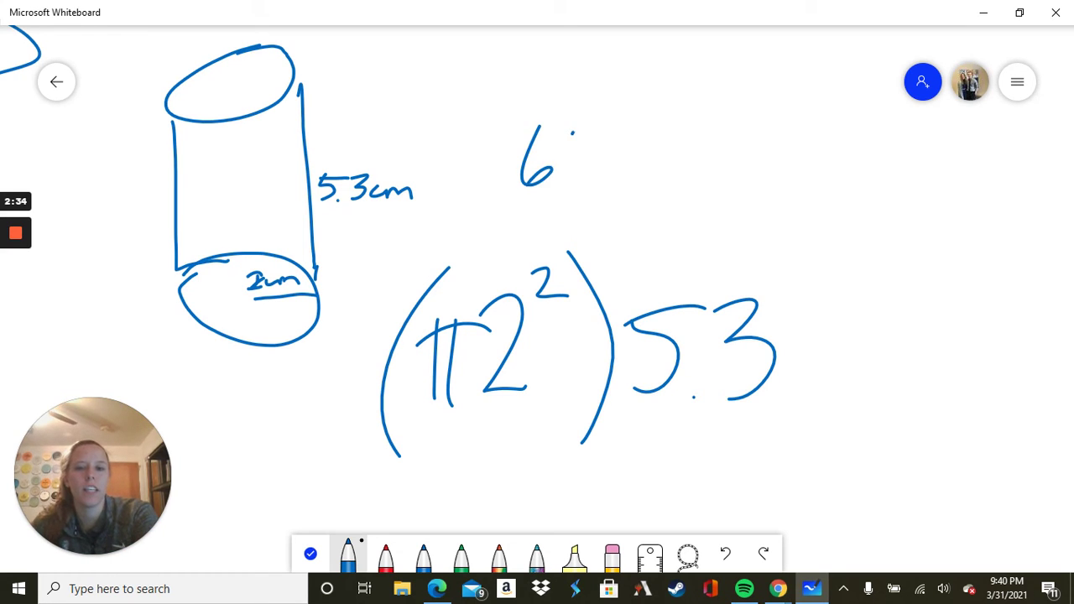
{"action": "left_click_drag", "start_coordinate": [573, 132], "coordinate": [579, 172]}
{"action": "left_click", "coordinate": [611, 189]}
{"action": "mouse_move", "coordinate": [622, 139]}
{"action": "left_mouse_down"}
{"action": "mouse_move", "coordinate": [653, 186]}
{"action": "mouse_move", "coordinate": [631, 178]}
{"action": "left_mouse_up"}
{"action": "mouse_move", "coordinate": [703, 136]}
{"action": "left_mouse_down"}
{"action": "mouse_move", "coordinate": [693, 179]}
{"action": "mouse_move", "coordinate": [715, 136]}
{"action": "left_mouse_up"}
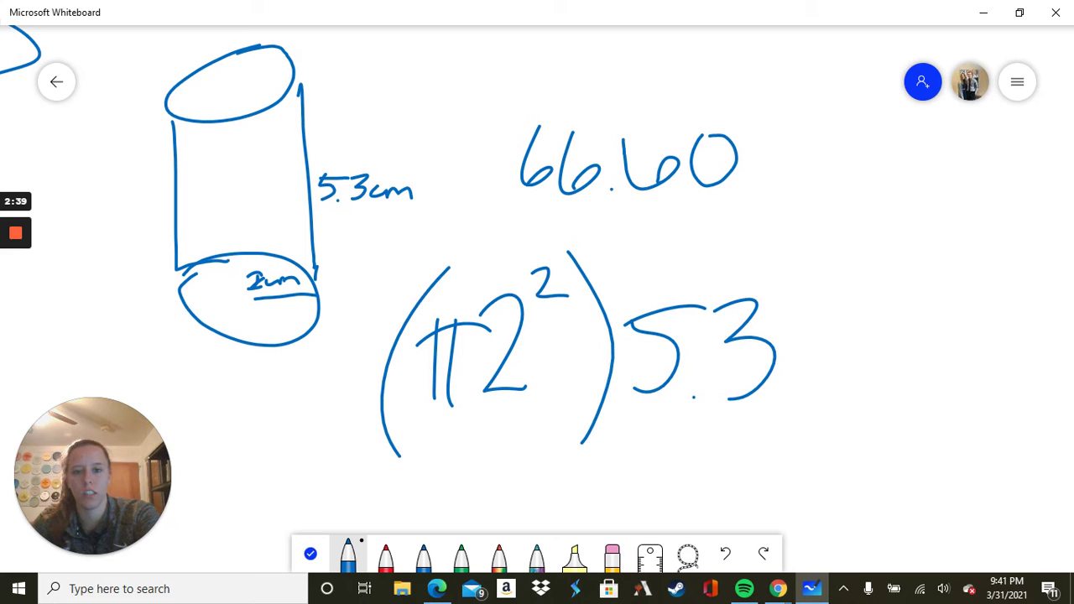
{"action": "mouse_move", "coordinate": [756, 158]}
{"action": "left_mouse_down"}
{"action": "mouse_move", "coordinate": [747, 184]}
{"action": "mouse_move", "coordinate": [811, 178]}
{"action": "left_mouse_up"}
{"action": "mouse_move", "coordinate": [804, 131]}
{"action": "left_mouse_down"}
{"action": "mouse_move", "coordinate": [819, 127]}
{"action": "mouse_move", "coordinate": [807, 148]}
{"action": "left_mouse_up"}
{"action": "mouse_move", "coordinate": [860, 115]}
{"action": "left_mouse_down"}
{"action": "mouse_move", "coordinate": [728, 98]}
{"action": "mouse_move", "coordinate": [808, 224]}
{"action": "mouse_move", "coordinate": [777, 109]}
{"action": "left_mouse_up"}
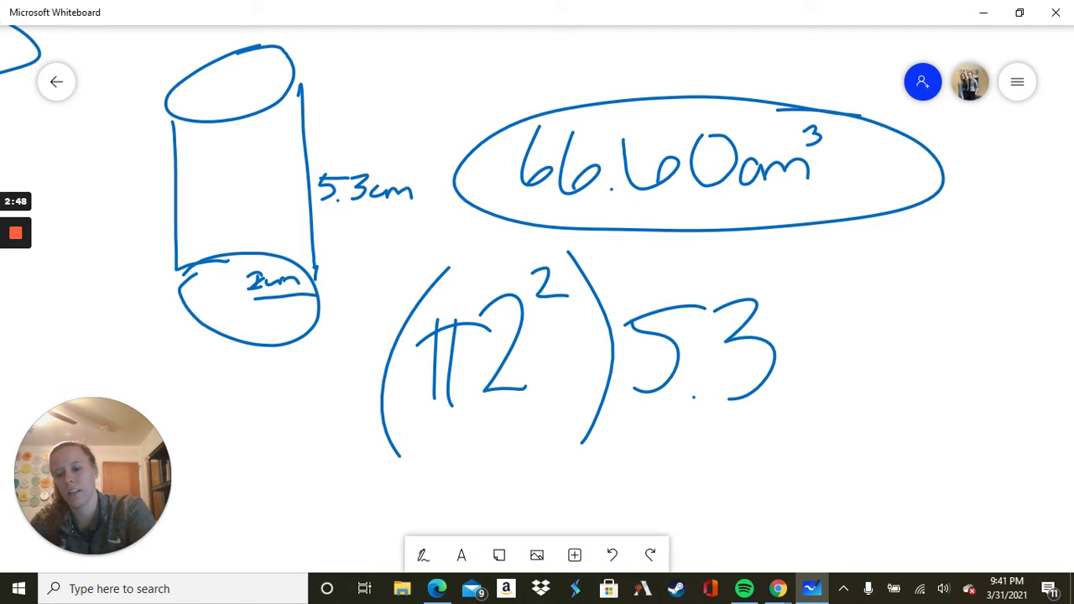
Step: Pan the board over to the 4 mm by 9 mm cone drawing
{"action": "left_click_drag", "start_coordinate": [537, 336], "coordinate": [953, 197]}
{"action": "mouse_move", "coordinate": [755, 420]}
{"action": "left_mouse_down"}
{"action": "mouse_move", "coordinate": [520, 276]}
{"action": "mouse_move", "coordinate": [669, 186]}
{"action": "mouse_move", "coordinate": [742, 109]}
{"action": "left_mouse_up"}
{"action": "left_click", "coordinate": [423, 554]}
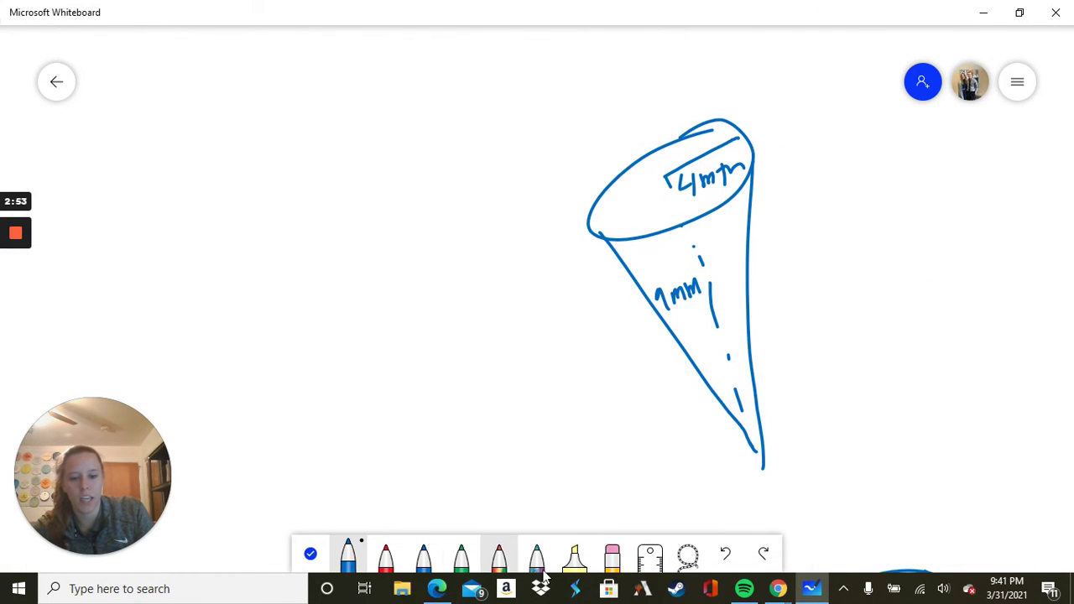
Step: Glance at the Lesson 10 slide deck, then return to the whiteboard's 4 mm cone
{"action": "mouse_move", "coordinate": [776, 592]}
{"action": "left_click", "coordinate": [798, 540]}
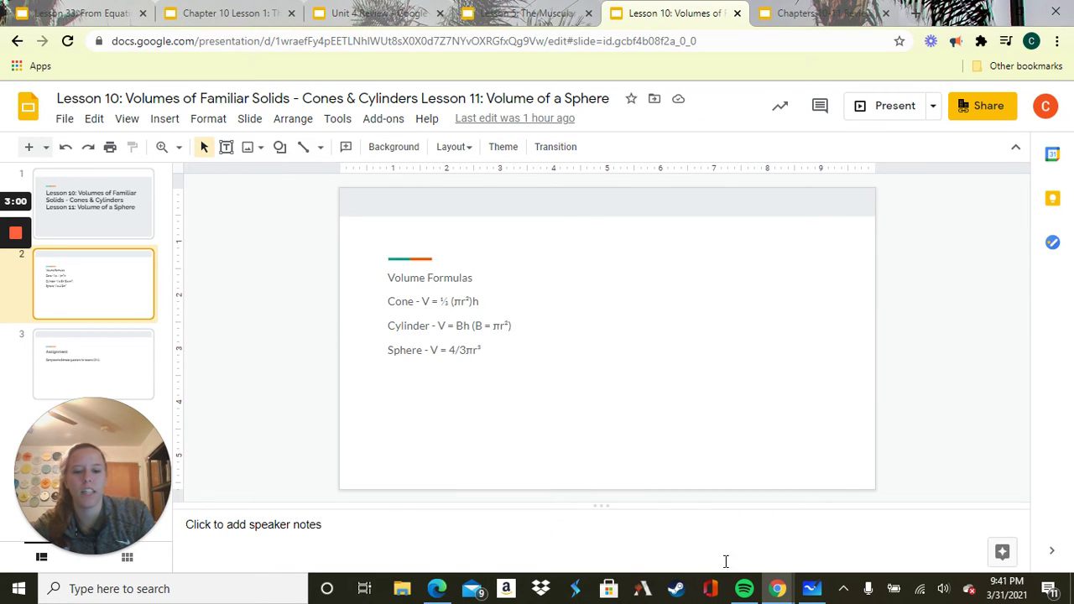
{"action": "mouse_move", "coordinate": [780, 596]}
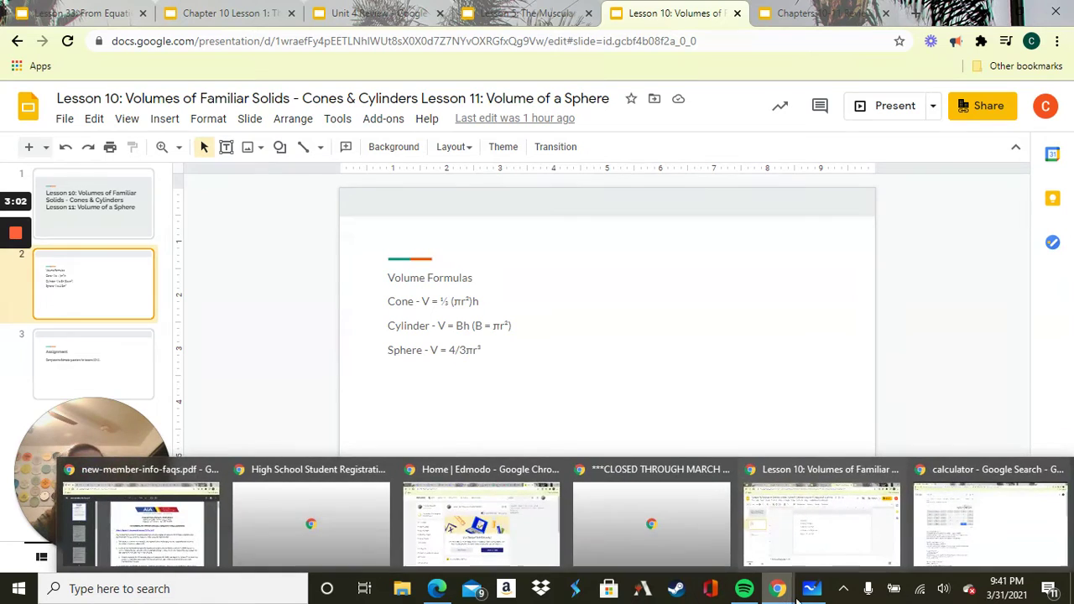
{"action": "left_click", "coordinate": [814, 596]}
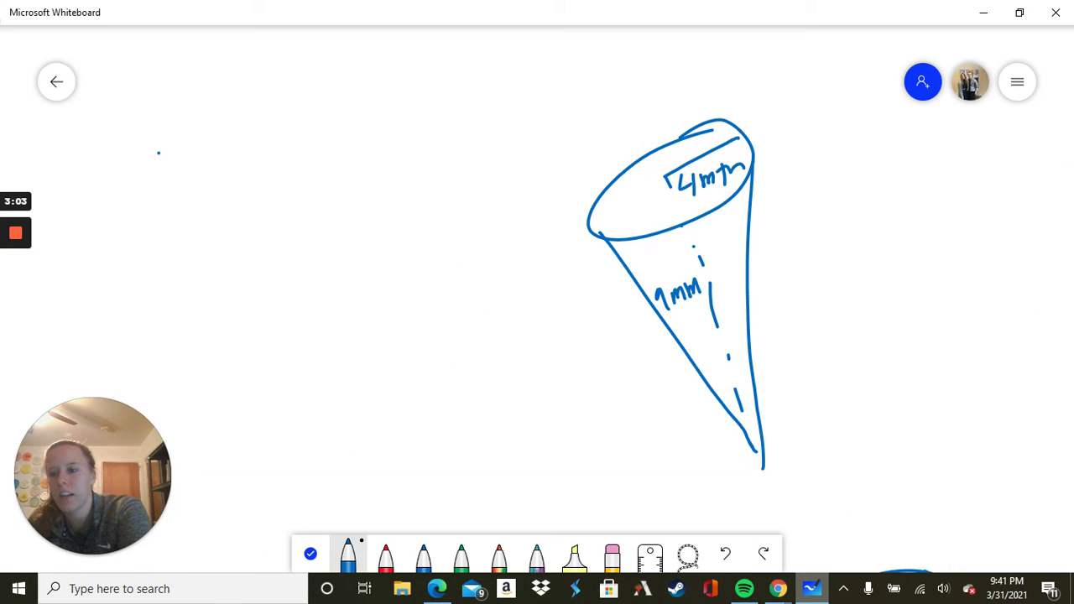
Step: Write the cone formula 1/3(πr²)h to the left of the cone
{"action": "left_click_drag", "start_coordinate": [159, 153], "coordinate": [155, 203]}
{"action": "left_click_drag", "start_coordinate": [181, 164], "coordinate": [149, 257]}
{"action": "mouse_move", "coordinate": [166, 218]}
{"action": "left_mouse_down"}
{"action": "mouse_move", "coordinate": [188, 243]}
{"action": "mouse_move", "coordinate": [165, 284]}
{"action": "left_mouse_up"}
{"action": "left_click_drag", "start_coordinate": [233, 147], "coordinate": [210, 310]}
{"action": "left_click", "coordinate": [217, 236]}
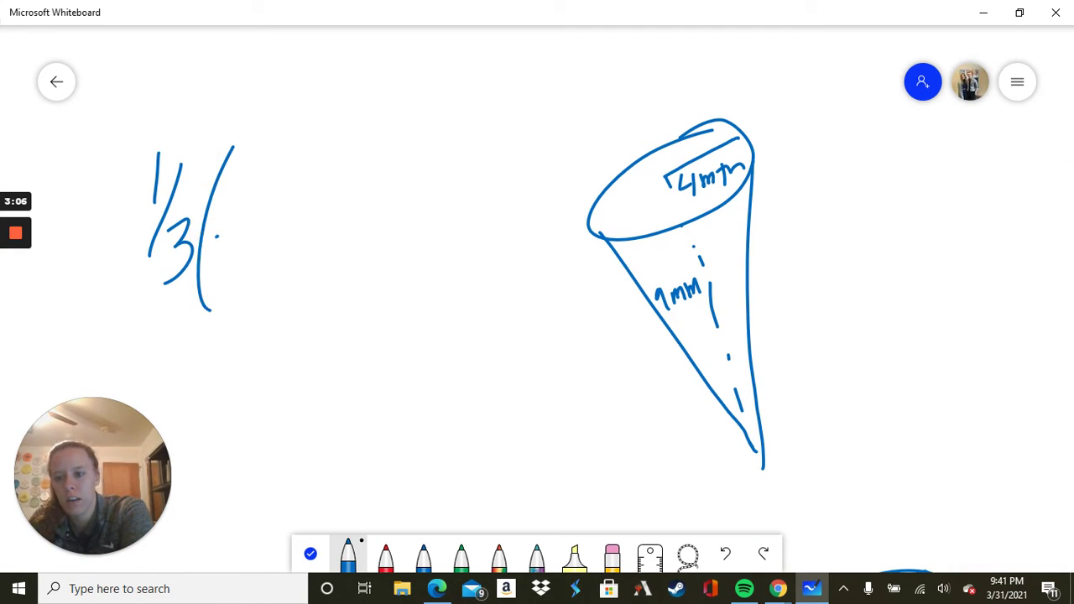
{"action": "left_click_drag", "start_coordinate": [216, 236], "coordinate": [286, 218]}
{"action": "mouse_move", "coordinate": [241, 225]}
{"action": "left_mouse_down"}
{"action": "mouse_move", "coordinate": [240, 304]}
{"action": "mouse_move", "coordinate": [255, 294]}
{"action": "left_mouse_up"}
{"action": "left_click_drag", "start_coordinate": [273, 252], "coordinate": [306, 242]}
{"action": "left_click_drag", "start_coordinate": [299, 193], "coordinate": [327, 204]}
{"action": "mouse_move", "coordinate": [317, 135]}
{"action": "left_mouse_down"}
{"action": "mouse_move", "coordinate": [346, 270]}
{"action": "mouse_move", "coordinate": [329, 293]}
{"action": "left_mouse_up"}
{"action": "mouse_move", "coordinate": [379, 159]}
{"action": "left_mouse_down"}
{"action": "mouse_move", "coordinate": [375, 260]}
{"action": "mouse_move", "coordinate": [405, 270]}
{"action": "left_mouse_up"}
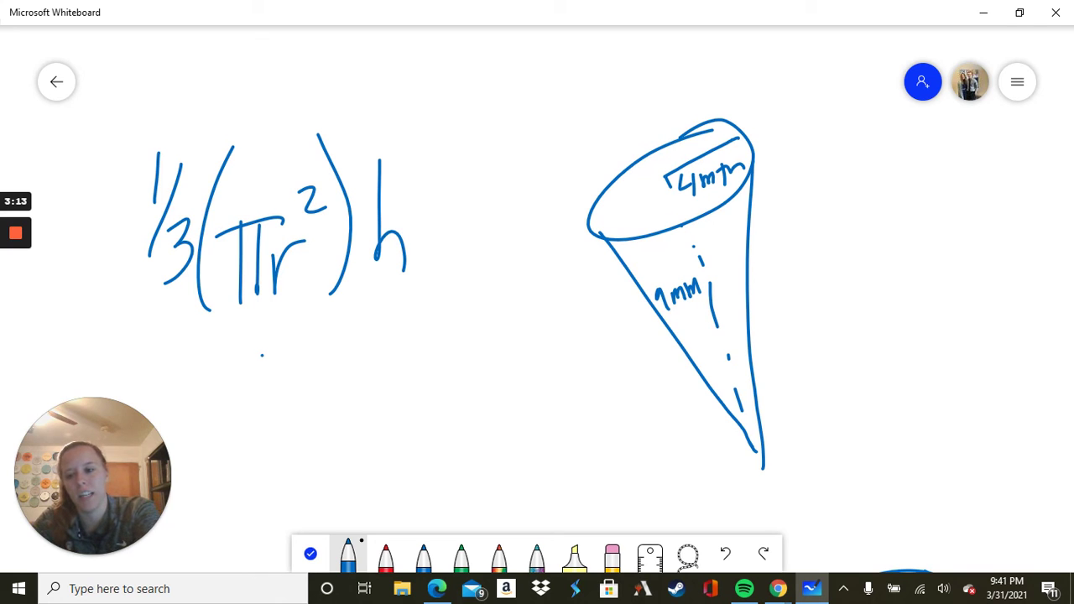
Step: Below it, write the substitution 1/3(π4²)9
{"action": "left_click_drag", "start_coordinate": [261, 354], "coordinate": [255, 386]}
{"action": "left_click_drag", "start_coordinate": [283, 351], "coordinate": [252, 434]}
{"action": "mouse_move", "coordinate": [267, 403]}
{"action": "left_mouse_down"}
{"action": "mouse_move", "coordinate": [281, 422]}
{"action": "mouse_move", "coordinate": [270, 447]}
{"action": "left_mouse_up"}
{"action": "left_click_drag", "start_coordinate": [326, 323], "coordinate": [320, 466]}
{"action": "left_click", "coordinate": [326, 403]}
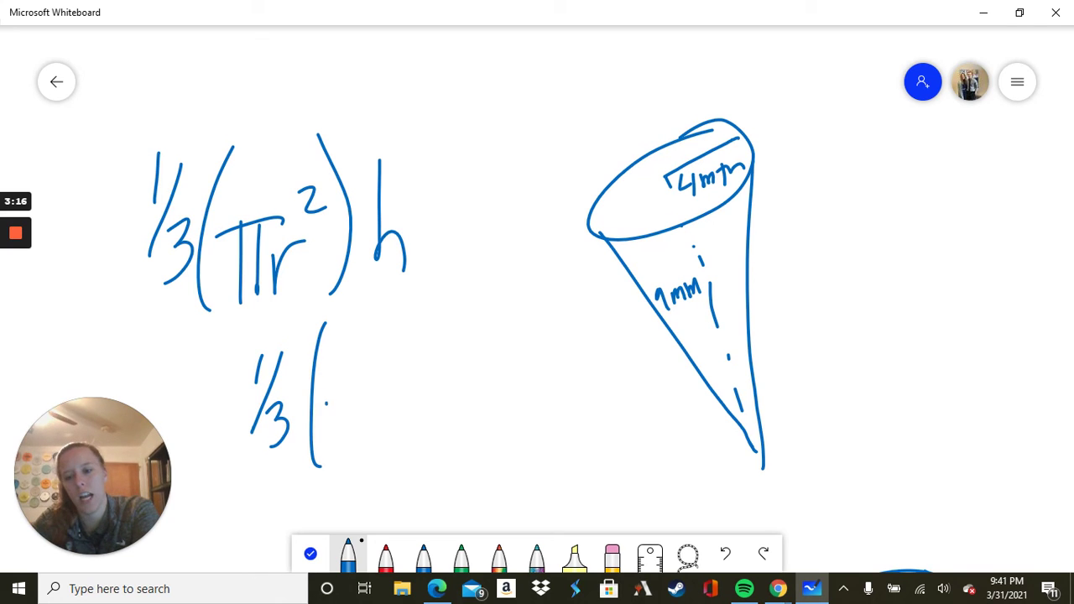
{"action": "left_click_drag", "start_coordinate": [327, 369], "coordinate": [376, 359]}
{"action": "left_click_drag", "start_coordinate": [343, 359], "coordinate": [346, 456]}
{"action": "mouse_move", "coordinate": [353, 363]}
{"action": "left_mouse_down"}
{"action": "mouse_move", "coordinate": [351, 450]}
{"action": "mouse_move", "coordinate": [369, 384]}
{"action": "mouse_move", "coordinate": [400, 391]}
{"action": "left_mouse_up"}
{"action": "mouse_move", "coordinate": [396, 349]}
{"action": "left_mouse_down"}
{"action": "mouse_move", "coordinate": [394, 455]}
{"action": "mouse_move", "coordinate": [414, 348]}
{"action": "left_mouse_up"}
{"action": "mouse_move", "coordinate": [417, 305]}
{"action": "left_mouse_down"}
{"action": "mouse_move", "coordinate": [453, 394]}
{"action": "mouse_move", "coordinate": [434, 466]}
{"action": "left_mouse_up"}
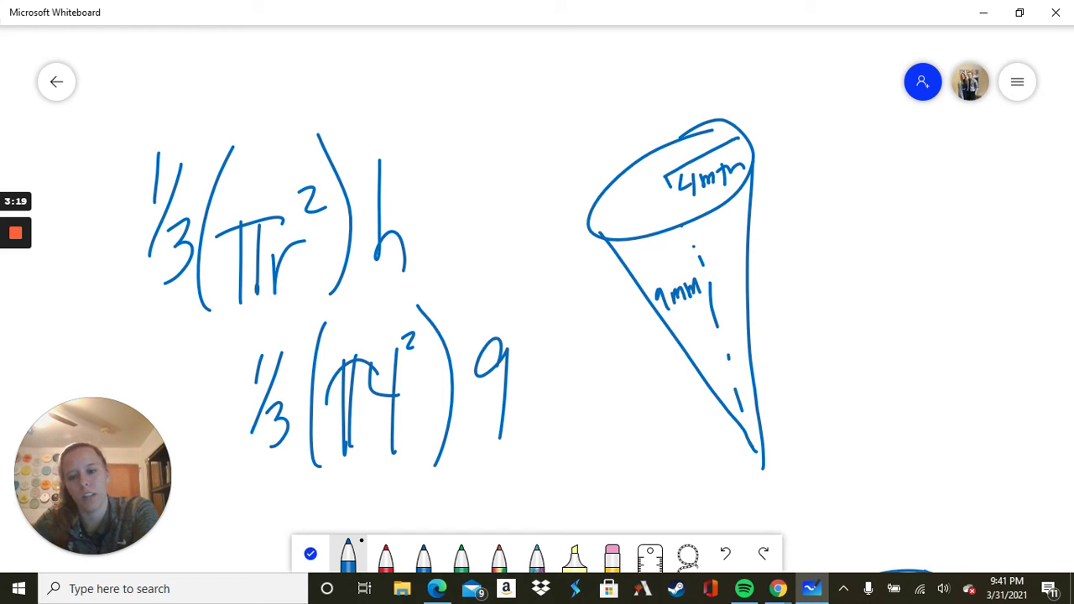
{"action": "left_click_drag", "start_coordinate": [499, 437], "coordinate": [493, 458]}
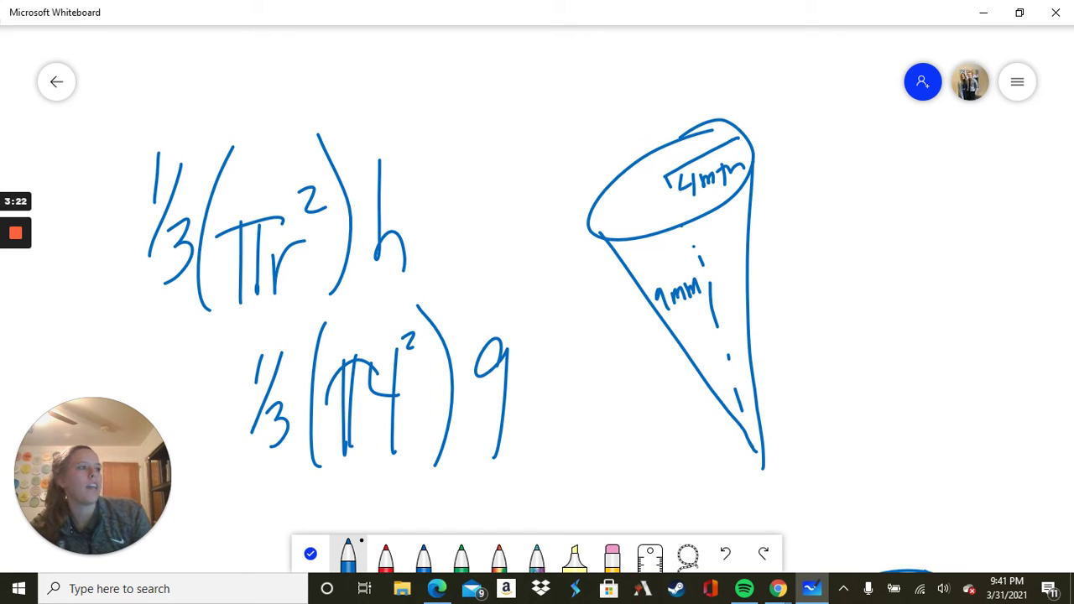
Step: After calculating in the browser, write 150.80 mm³ to the right of the cone
{"action": "key", "text": "alt+Tab"}
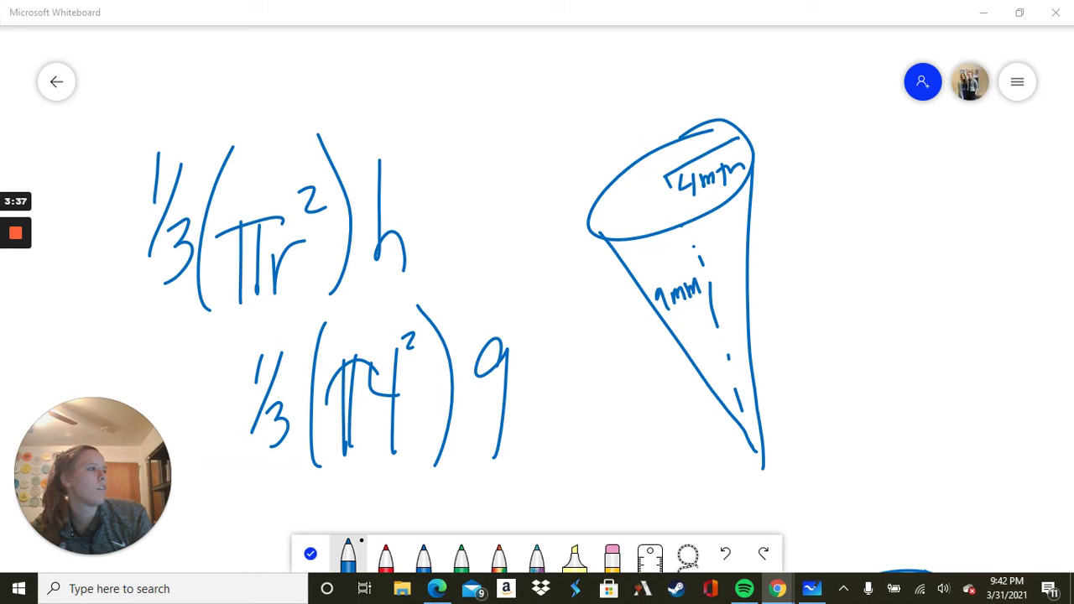
{"action": "left_click_drag", "start_coordinate": [788, 315], "coordinate": [787, 394]}
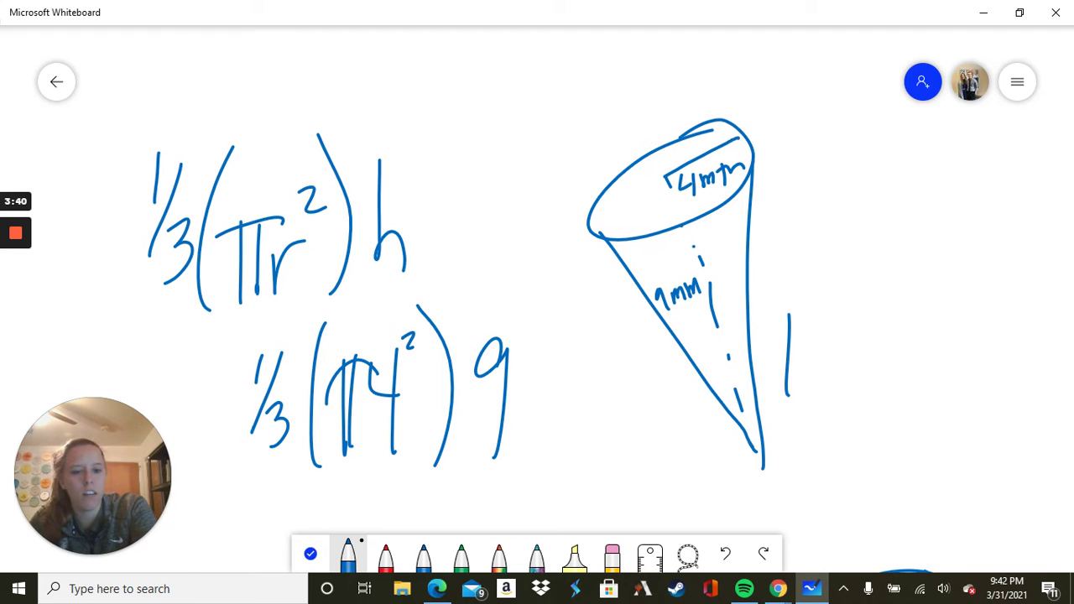
{"action": "left_click_drag", "start_coordinate": [804, 344], "coordinate": [807, 388]}
{"action": "mouse_move", "coordinate": [844, 320]}
{"action": "left_mouse_down"}
{"action": "mouse_move", "coordinate": [804, 342]}
{"action": "mouse_move", "coordinate": [886, 352]}
{"action": "mouse_move", "coordinate": [844, 324]}
{"action": "mouse_move", "coordinate": [929, 319]}
{"action": "mouse_move", "coordinate": [915, 386]}
{"action": "left_mouse_up"}
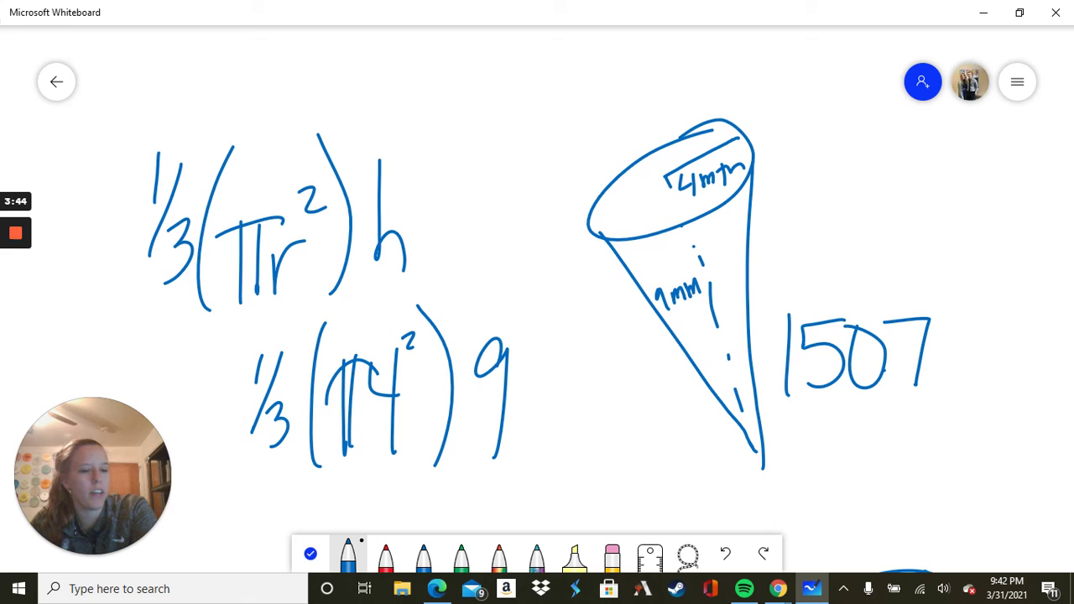
{"action": "left_click", "coordinate": [892, 385]}
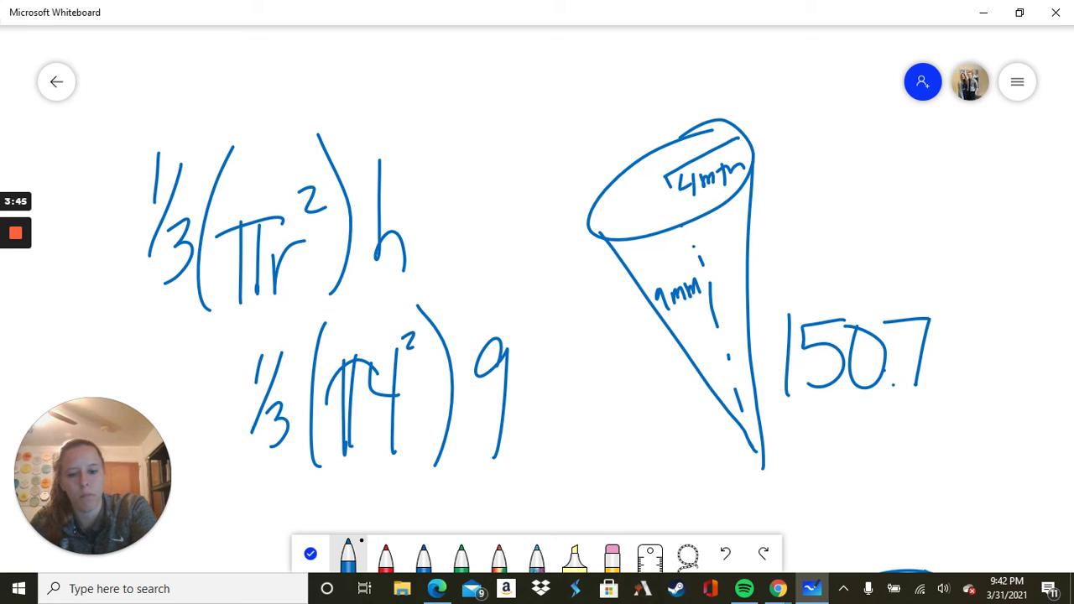
{"action": "left_click_drag", "start_coordinate": [906, 332], "coordinate": [922, 361]}
{"action": "left_click_drag", "start_coordinate": [946, 326], "coordinate": [973, 331]}
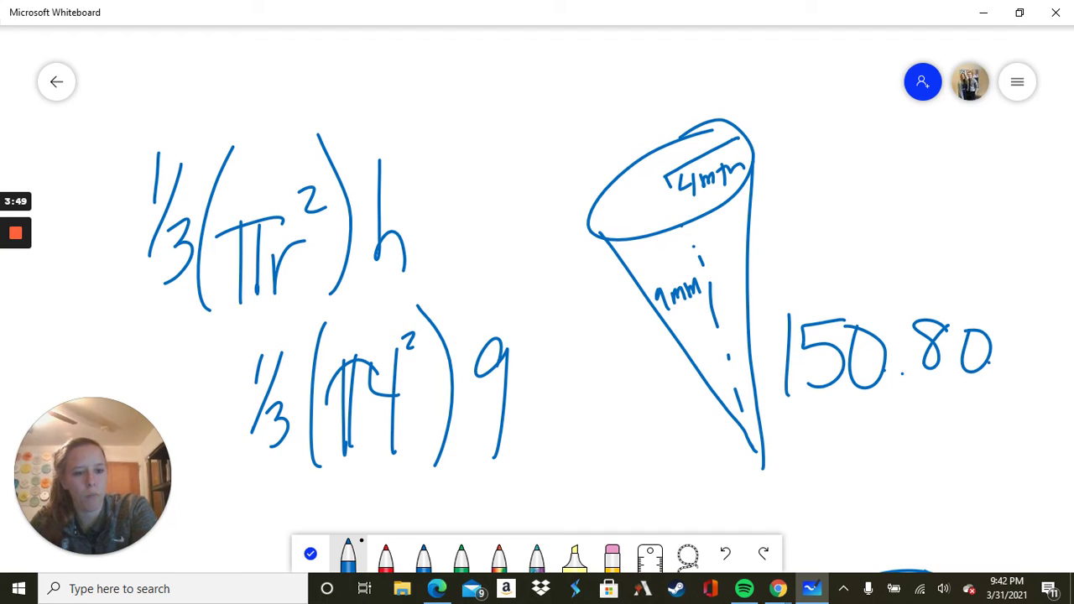
{"action": "left_click_drag", "start_coordinate": [988, 372], "coordinate": [1045, 371]}
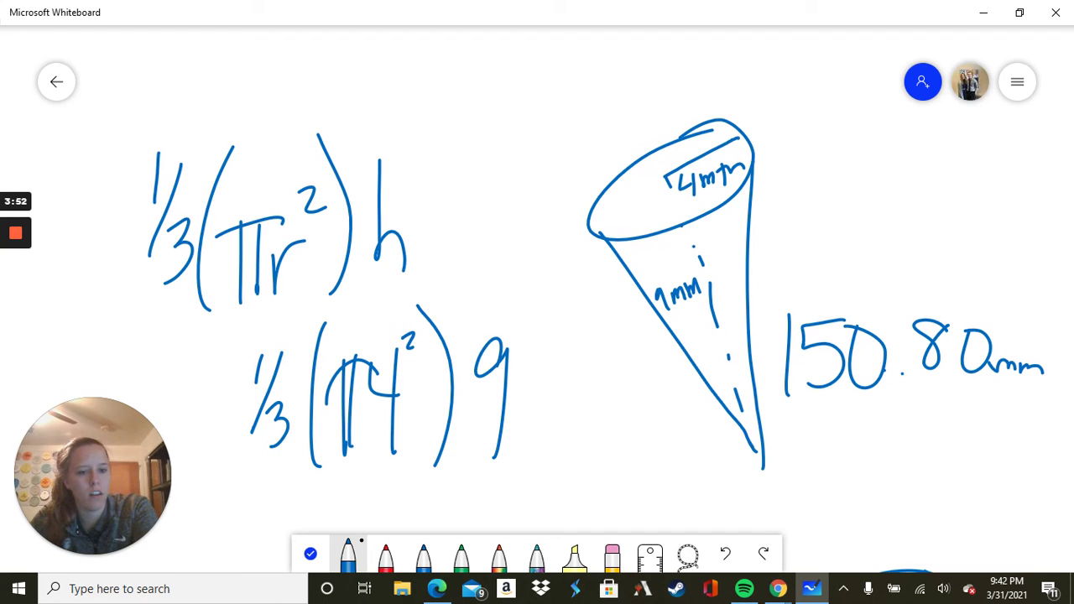
{"action": "left_click_drag", "start_coordinate": [1036, 309], "coordinate": [1038, 329]}
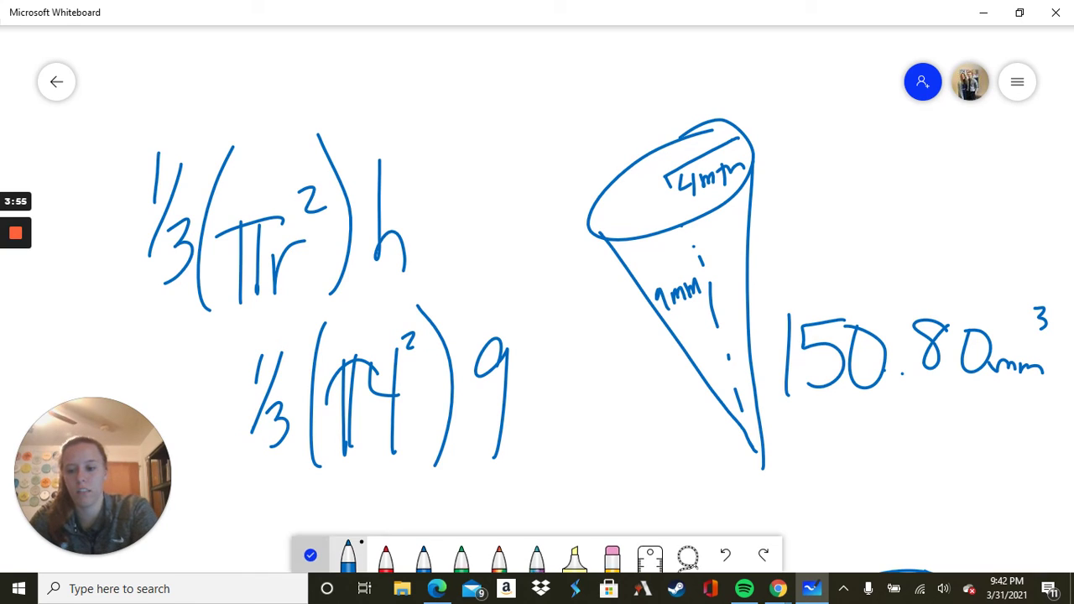
{"action": "scroll", "coordinate": [537, 303], "scroll_direction": "right", "scroll_amount": 5}
Step: Pan to the 23 m cone and write 1/3(π2.3²)15 beside it
{"action": "scroll", "coordinate": [537, 302], "scroll_direction": "right", "scroll_amount": 10}
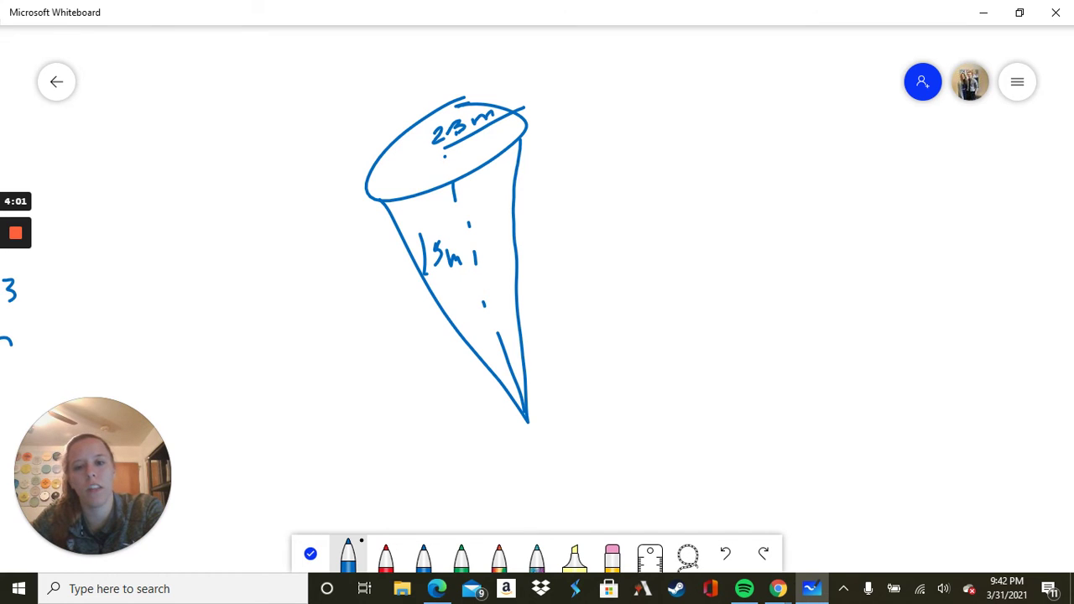
{"action": "left_click_drag", "start_coordinate": [583, 240], "coordinate": [572, 336]}
{"action": "mouse_move", "coordinate": [598, 294]}
{"action": "left_mouse_down"}
{"action": "mouse_move", "coordinate": [611, 301]}
{"action": "mouse_move", "coordinate": [594, 341]}
{"action": "left_mouse_up"}
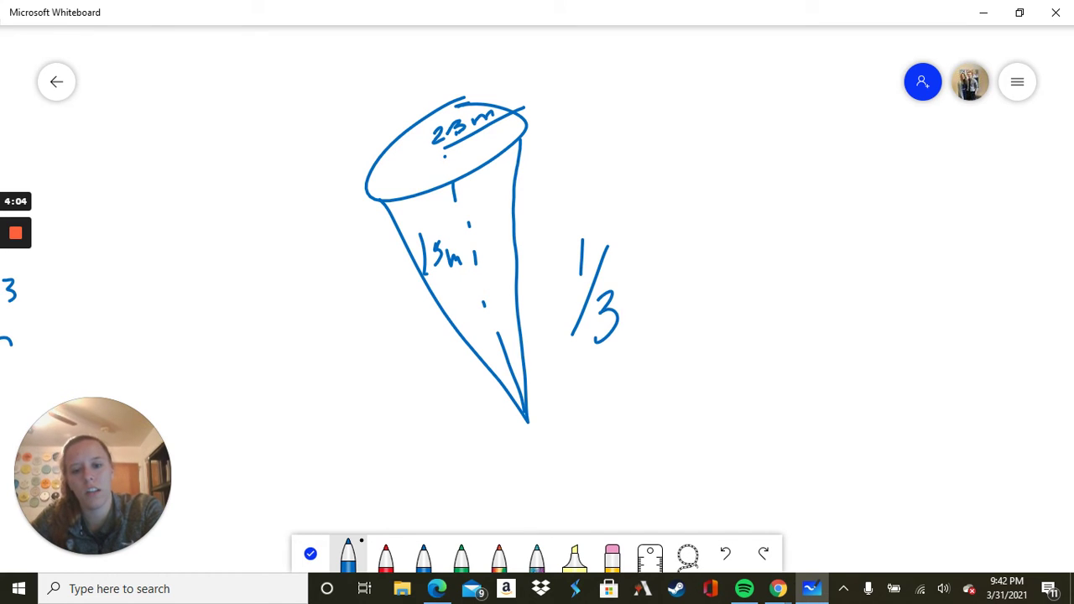
{"action": "left_click_drag", "start_coordinate": [660, 214], "coordinate": [629, 375]}
{"action": "left_click_drag", "start_coordinate": [644, 295], "coordinate": [690, 277]}
{"action": "mouse_move", "coordinate": [655, 290]}
{"action": "left_mouse_down"}
{"action": "mouse_move", "coordinate": [654, 341]}
{"action": "mouse_move", "coordinate": [666, 346]}
{"action": "left_mouse_up"}
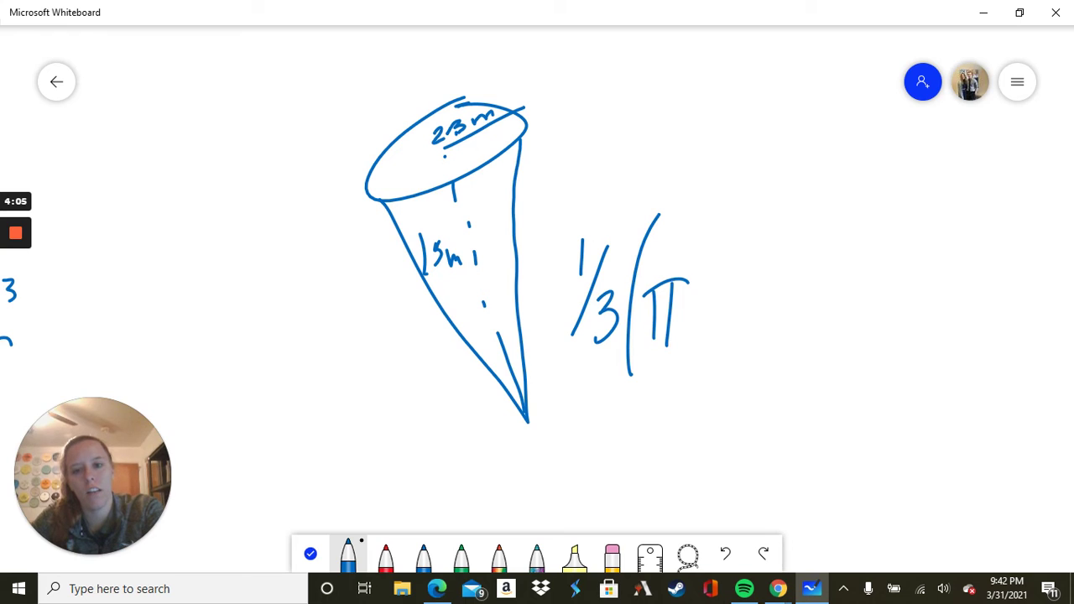
{"action": "left_click_drag", "start_coordinate": [686, 283], "coordinate": [710, 338]}
{"action": "mouse_move", "coordinate": [730, 290]}
{"action": "left_mouse_down"}
{"action": "mouse_move", "coordinate": [742, 277]}
{"action": "mouse_move", "coordinate": [747, 324]}
{"action": "left_mouse_up"}
{"action": "left_click_drag", "start_coordinate": [758, 250], "coordinate": [766, 262]}
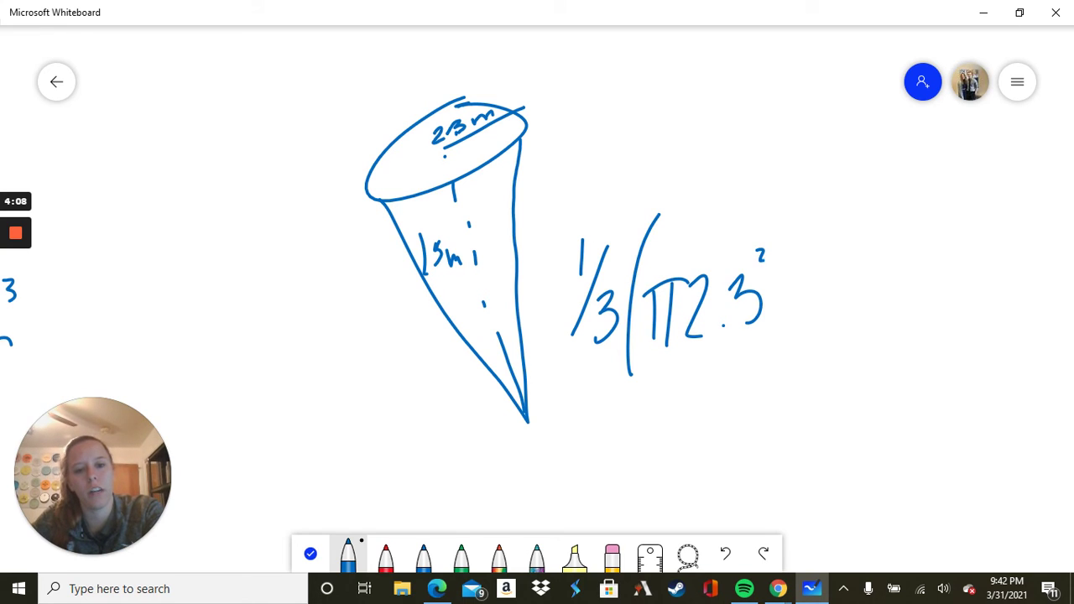
{"action": "left_click_drag", "start_coordinate": [754, 204], "coordinate": [772, 367]}
{"action": "left_click_drag", "start_coordinate": [849, 252], "coordinate": [828, 373]}
{"action": "left_click_drag", "start_coordinate": [869, 285], "coordinate": [866, 339]}
{"action": "left_click_drag", "start_coordinate": [870, 285], "coordinate": [933, 257]}
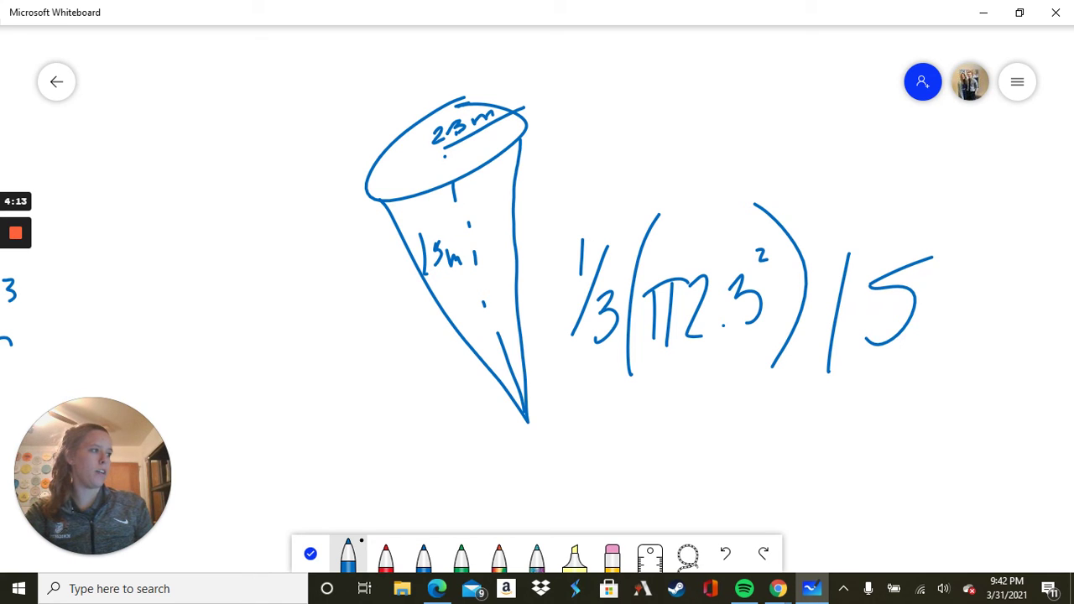
Step: After calculating in the browser, write and circle 83.10 m³, then pan toward the spheres
{"action": "key", "text": "alt+Tab"}
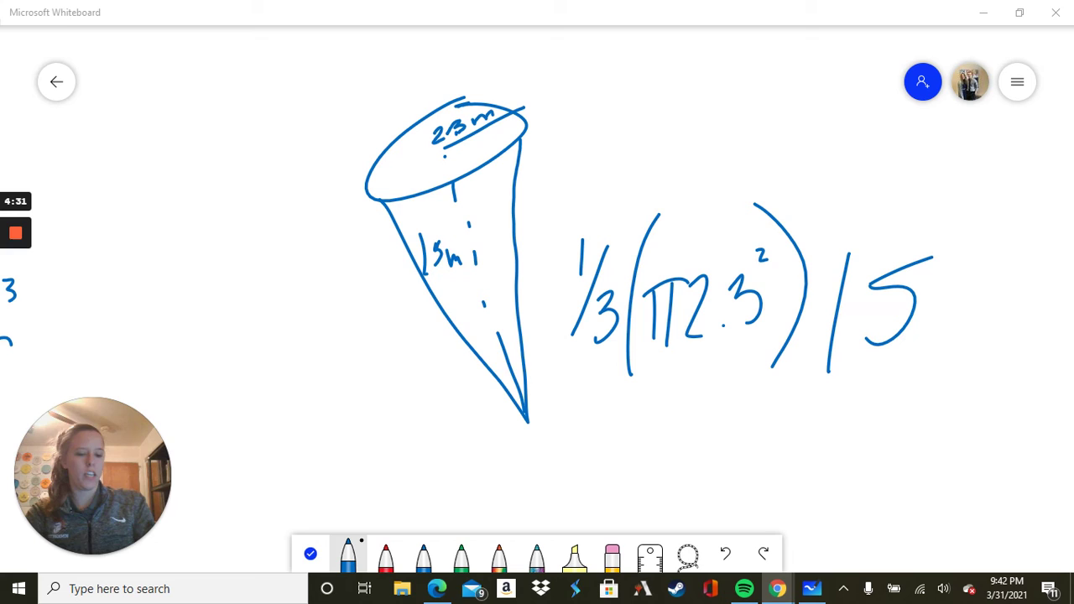
{"action": "mouse_move", "coordinate": [656, 86]}
{"action": "left_mouse_down"}
{"action": "mouse_move", "coordinate": [642, 113]}
{"action": "mouse_move", "coordinate": [641, 85]}
{"action": "mouse_move", "coordinate": [700, 106]}
{"action": "mouse_move", "coordinate": [671, 122]}
{"action": "left_mouse_up"}
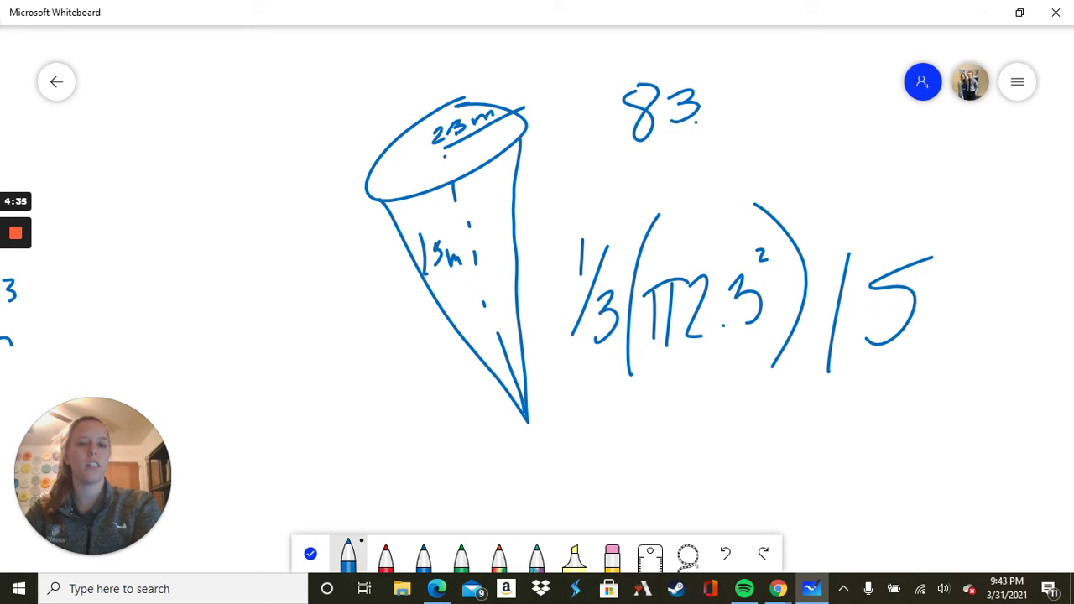
{"action": "left_click_drag", "start_coordinate": [730, 88], "coordinate": [724, 131]}
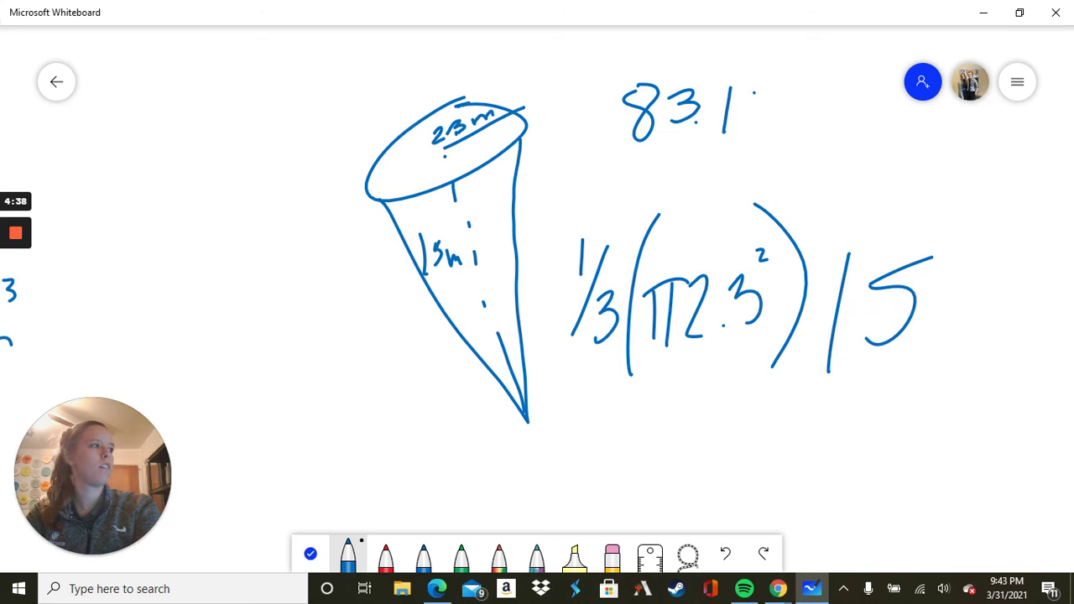
{"action": "mouse_move", "coordinate": [754, 94]}
{"action": "left_mouse_down"}
{"action": "mouse_move", "coordinate": [740, 111]}
{"action": "mouse_move", "coordinate": [766, 94]}
{"action": "mouse_move", "coordinate": [755, 95]}
{"action": "mouse_move", "coordinate": [794, 123]}
{"action": "mouse_move", "coordinate": [818, 124]}
{"action": "left_mouse_up"}
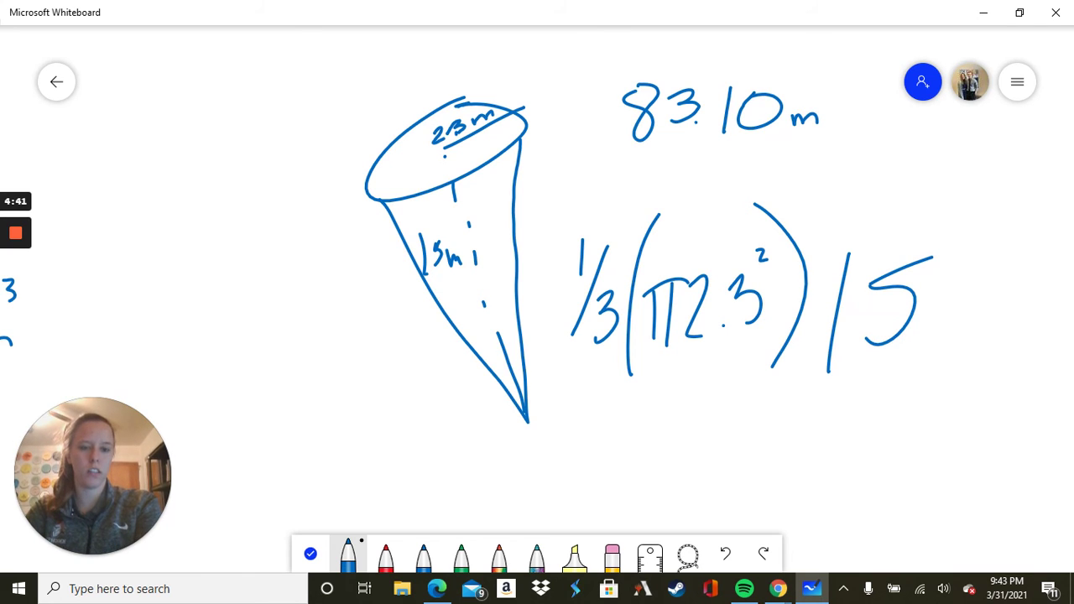
{"action": "mouse_move", "coordinate": [821, 81]}
{"action": "left_mouse_down"}
{"action": "mouse_move", "coordinate": [816, 98]}
{"action": "mouse_move", "coordinate": [710, 178]}
{"action": "mouse_move", "coordinate": [774, 61]}
{"action": "left_mouse_up"}
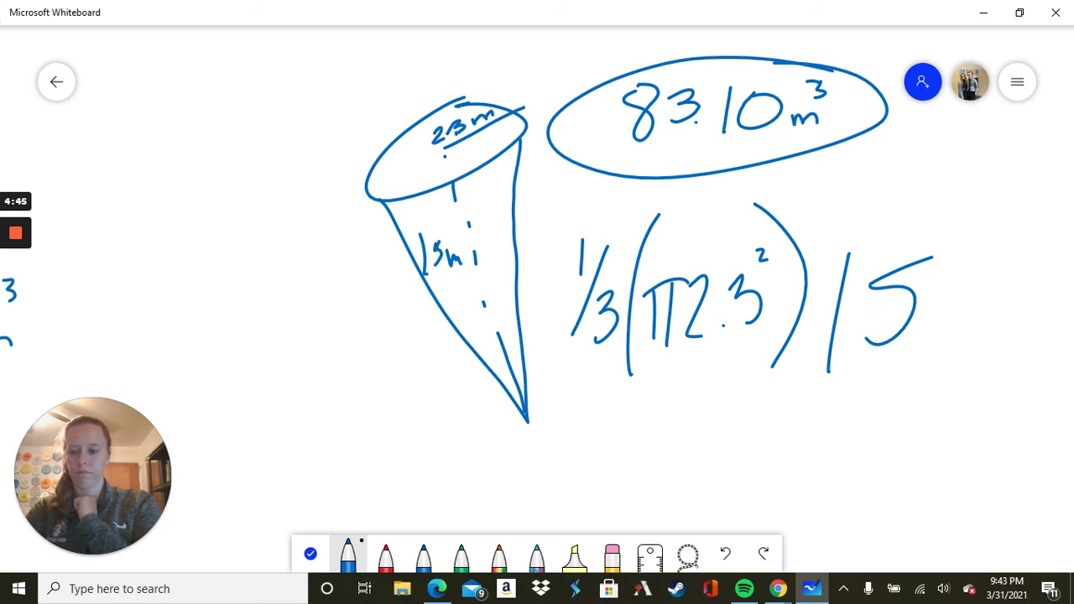
{"action": "left_click", "coordinate": [309, 554]}
{"action": "left_click_drag", "start_coordinate": [504, 335], "coordinate": [846, 175]}
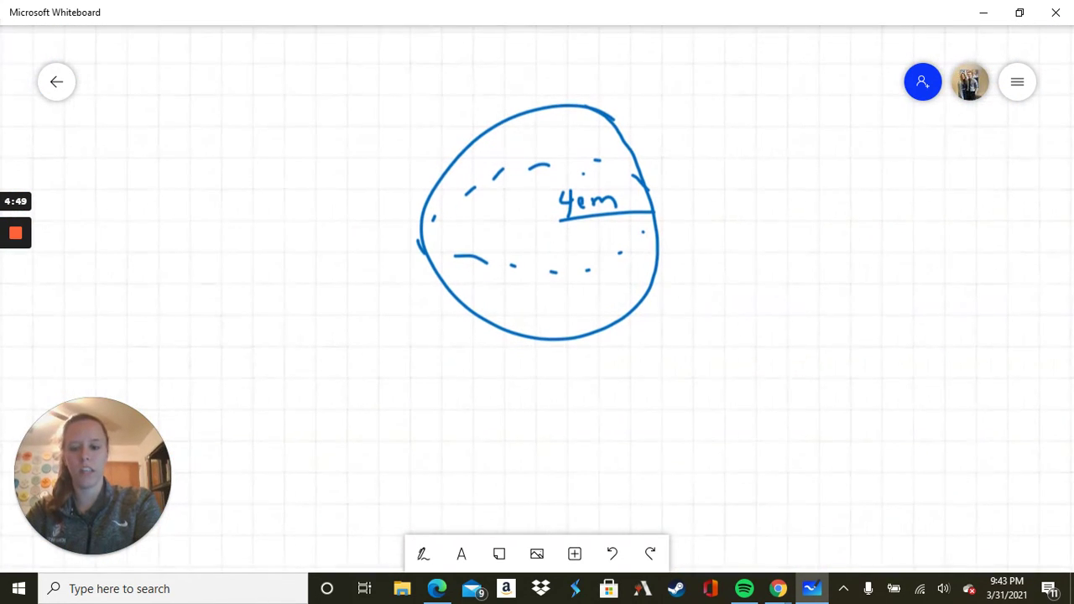
Step: Ink 4/3 left of the 4 cm sphere, then check the Volume Formulas slide
{"action": "left_click", "coordinate": [423, 554]}
{"action": "mouse_move", "coordinate": [154, 192]}
{"action": "left_mouse_down"}
{"action": "mouse_move", "coordinate": [167, 221]}
{"action": "mouse_move", "coordinate": [158, 272]}
{"action": "left_mouse_up"}
{"action": "left_click_drag", "start_coordinate": [202, 199], "coordinate": [165, 295]}
{"action": "mouse_move", "coordinate": [190, 257]}
{"action": "left_mouse_down"}
{"action": "mouse_move", "coordinate": [203, 273]}
{"action": "mouse_move", "coordinate": [184, 307]}
{"action": "left_mouse_up"}
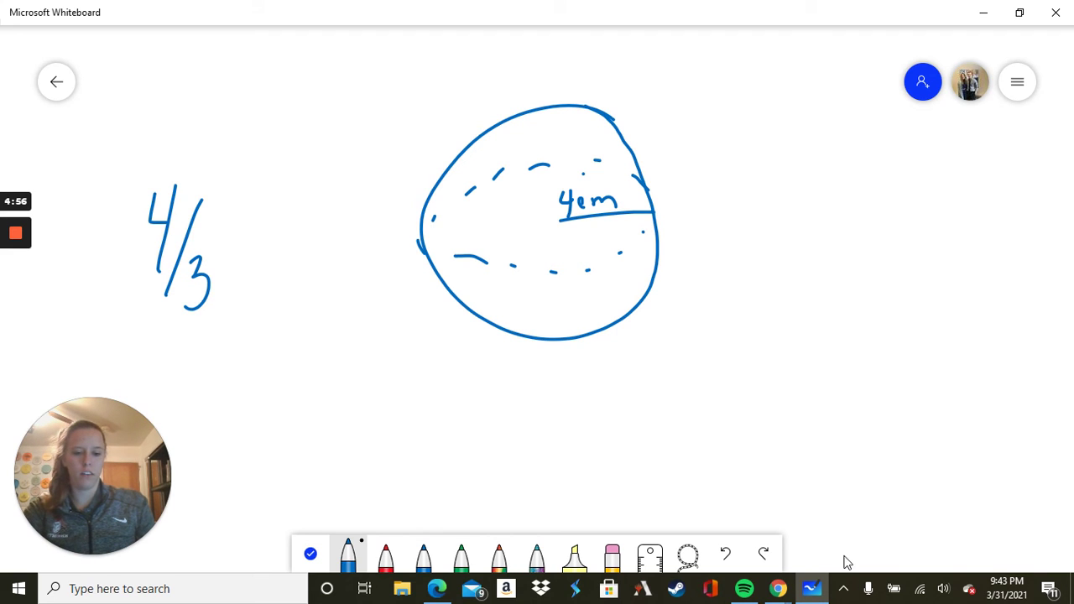
{"action": "left_click", "coordinate": [761, 592]}
{"action": "mouse_move", "coordinate": [776, 589]}
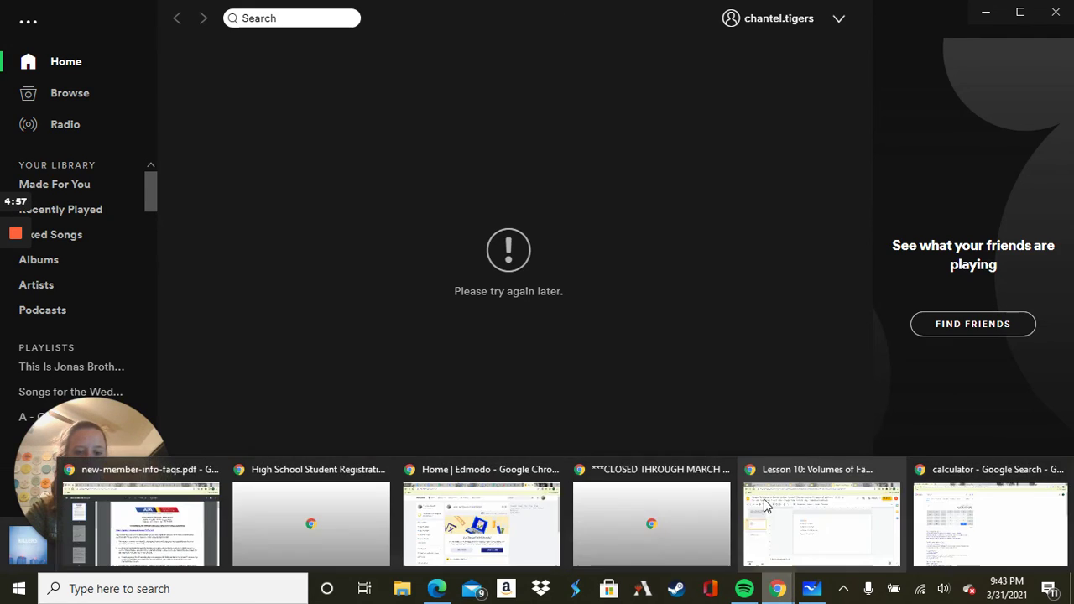
{"action": "left_click", "coordinate": [763, 537]}
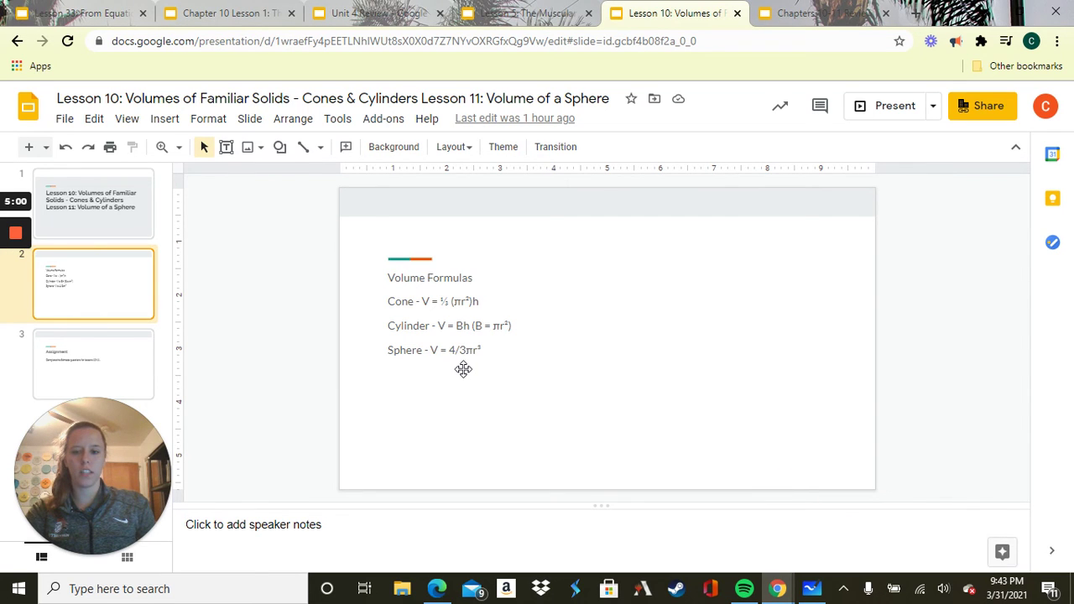
Step: Back on the whiteboard, complete the sphere formula as 4/3πr³
{"action": "left_click", "coordinate": [812, 588]}
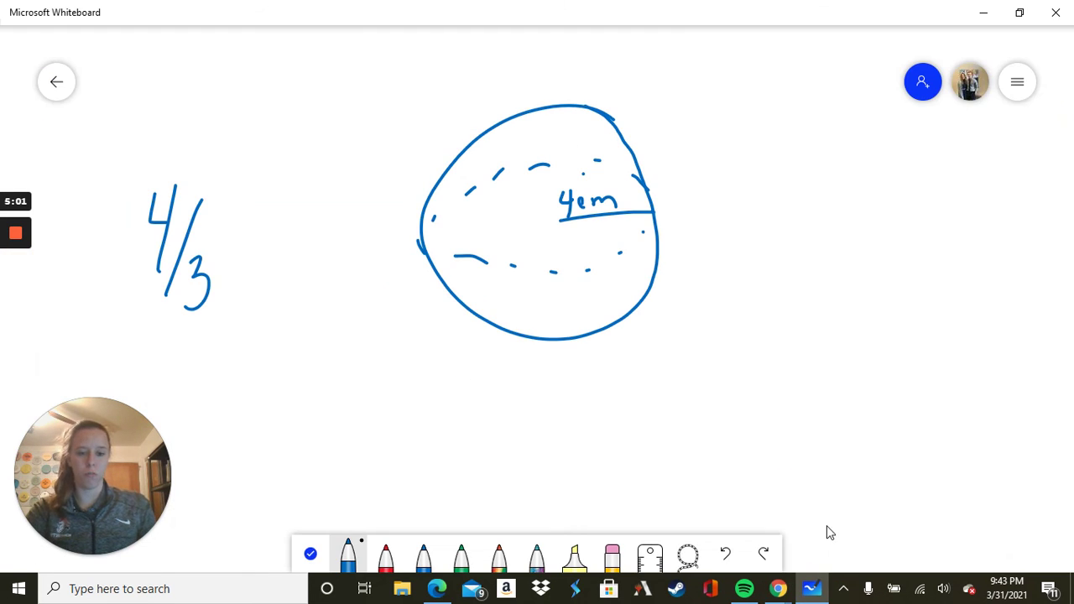
{"action": "mouse_move", "coordinate": [240, 236]}
{"action": "left_mouse_down"}
{"action": "mouse_move", "coordinate": [264, 251]}
{"action": "mouse_move", "coordinate": [211, 251]}
{"action": "mouse_move", "coordinate": [223, 307]}
{"action": "mouse_move", "coordinate": [239, 310]}
{"action": "left_mouse_up"}
{"action": "mouse_move", "coordinate": [256, 261]}
{"action": "left_mouse_down"}
{"action": "mouse_move", "coordinate": [257, 290]}
{"action": "mouse_move", "coordinate": [272, 260]}
{"action": "left_mouse_up"}
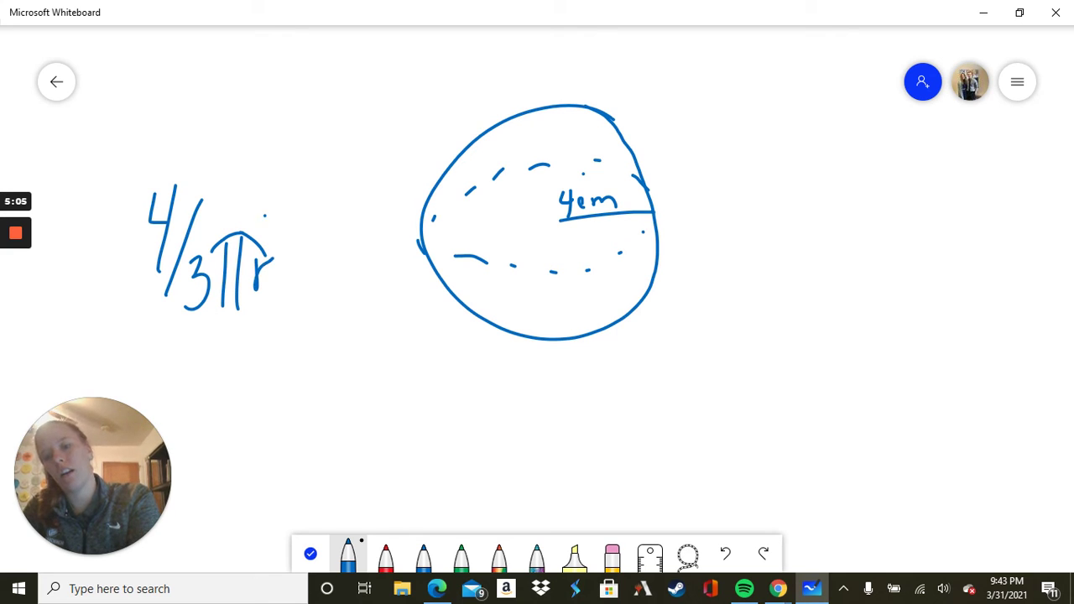
{"action": "mouse_move", "coordinate": [265, 215]}
{"action": "left_mouse_down"}
{"action": "mouse_move", "coordinate": [287, 221]}
{"action": "mouse_move", "coordinate": [269, 228]}
{"action": "left_mouse_up"}
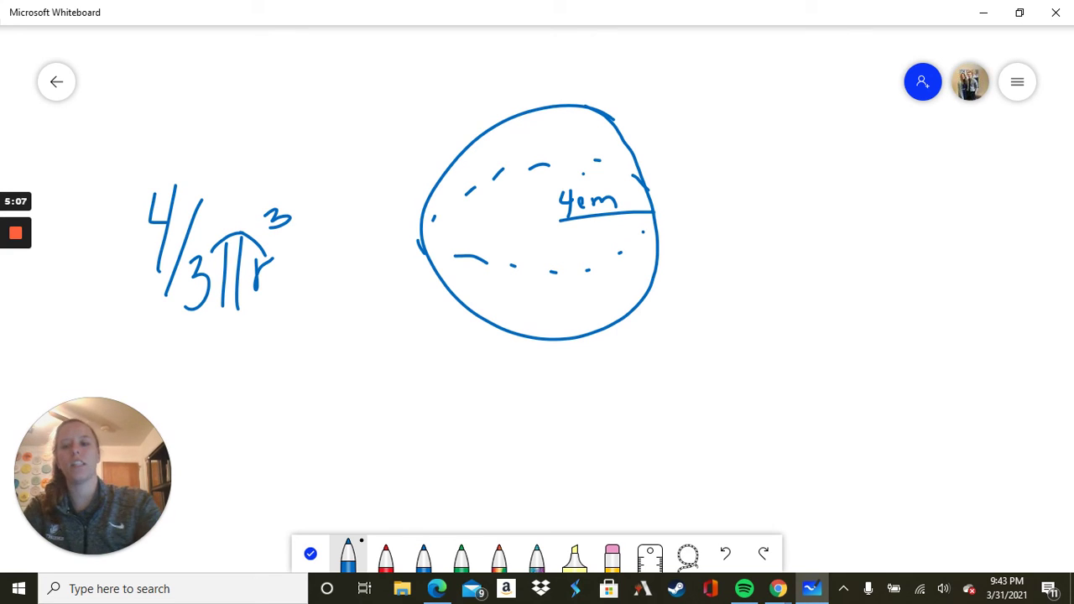
Step: Write the substitution 4/3(π4³) to the right of the sphere
{"action": "left_click_drag", "start_coordinate": [688, 307], "coordinate": [705, 335]}
{"action": "left_click_drag", "start_coordinate": [715, 299], "coordinate": [706, 365]}
{"action": "left_click_drag", "start_coordinate": [741, 300], "coordinate": [720, 393]}
{"action": "left_click_drag", "start_coordinate": [732, 349], "coordinate": [761, 388]}
{"action": "left_click_drag", "start_coordinate": [781, 275], "coordinate": [782, 398]}
{"action": "mouse_move", "coordinate": [779, 346]}
{"action": "left_mouse_down"}
{"action": "mouse_move", "coordinate": [830, 334]}
{"action": "mouse_move", "coordinate": [804, 393]}
{"action": "left_mouse_up"}
{"action": "left_click_drag", "start_coordinate": [819, 337], "coordinate": [828, 393]}
{"action": "mouse_move", "coordinate": [837, 310]}
{"action": "left_mouse_down"}
{"action": "mouse_move", "coordinate": [848, 339]}
{"action": "mouse_move", "coordinate": [868, 332]}
{"action": "left_mouse_up"}
{"action": "left_click_drag", "start_coordinate": [863, 307], "coordinate": [866, 386]}
{"action": "left_click_drag", "start_coordinate": [869, 285], "coordinate": [875, 302]}
{"action": "left_click_drag", "start_coordinate": [874, 248], "coordinate": [898, 398]}
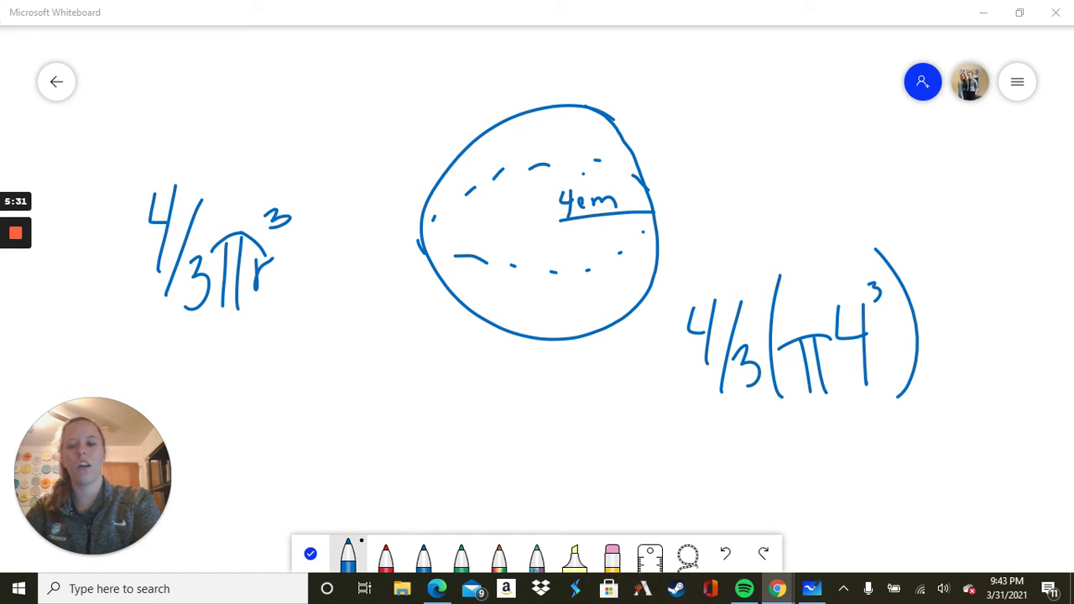
Step: Write the volume 268.08 cm³ below the formula and put the pens away
{"action": "mouse_move", "coordinate": [279, 388]}
{"action": "left_mouse_down"}
{"action": "mouse_move", "coordinate": [287, 379]}
{"action": "mouse_move", "coordinate": [317, 447]}
{"action": "left_mouse_up"}
{"action": "mouse_move", "coordinate": [332, 363]}
{"action": "left_mouse_down"}
{"action": "mouse_move", "coordinate": [334, 448]}
{"action": "mouse_move", "coordinate": [335, 424]}
{"action": "left_mouse_up"}
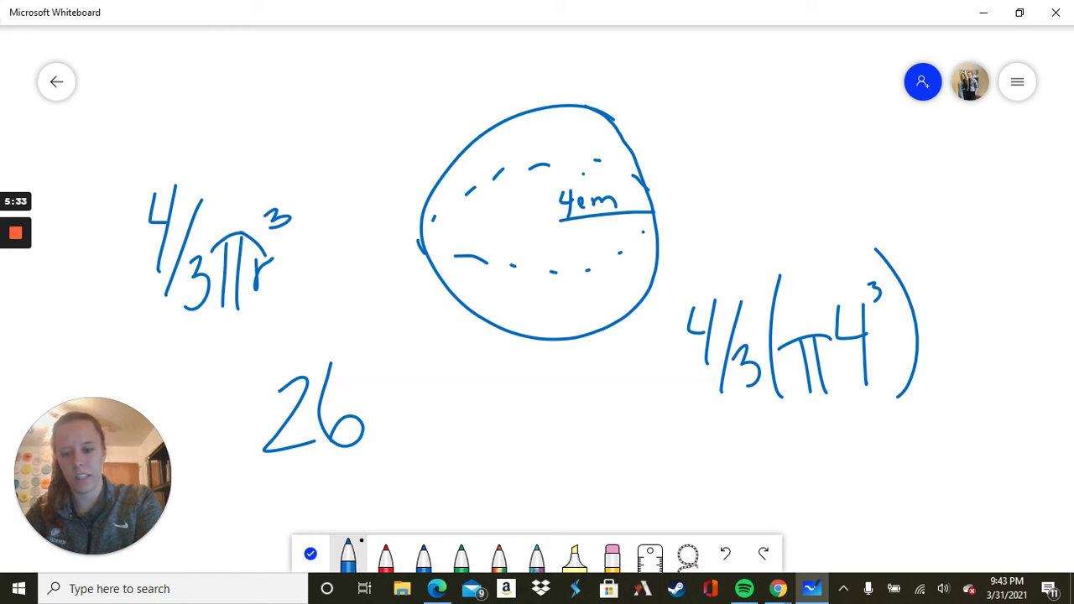
{"action": "mouse_move", "coordinate": [403, 371]}
{"action": "left_mouse_down"}
{"action": "mouse_move", "coordinate": [375, 446]}
{"action": "mouse_move", "coordinate": [402, 369]}
{"action": "mouse_move", "coordinate": [430, 428]}
{"action": "mouse_move", "coordinate": [426, 371]}
{"action": "left_mouse_up"}
{"action": "left_click", "coordinate": [422, 427]}
{"action": "mouse_move", "coordinate": [521, 367]}
{"action": "left_mouse_down"}
{"action": "mouse_move", "coordinate": [490, 443]}
{"action": "mouse_move", "coordinate": [520, 370]}
{"action": "left_mouse_up"}
{"action": "left_click", "coordinate": [544, 411]}
{"action": "mouse_move", "coordinate": [544, 410]}
{"action": "left_mouse_down"}
{"action": "mouse_move", "coordinate": [542, 441]}
{"action": "mouse_move", "coordinate": [576, 420]}
{"action": "mouse_move", "coordinate": [595, 443]}
{"action": "left_mouse_up"}
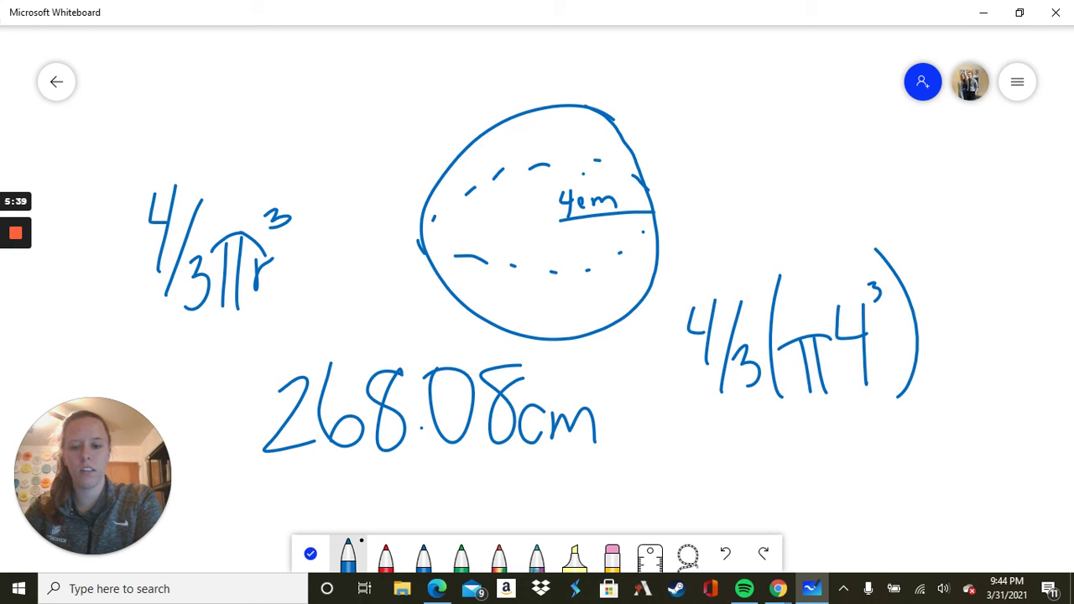
{"action": "mouse_move", "coordinate": [588, 360]}
{"action": "left_mouse_down"}
{"action": "mouse_move", "coordinate": [601, 353]}
{"action": "mouse_move", "coordinate": [588, 381]}
{"action": "left_mouse_up"}
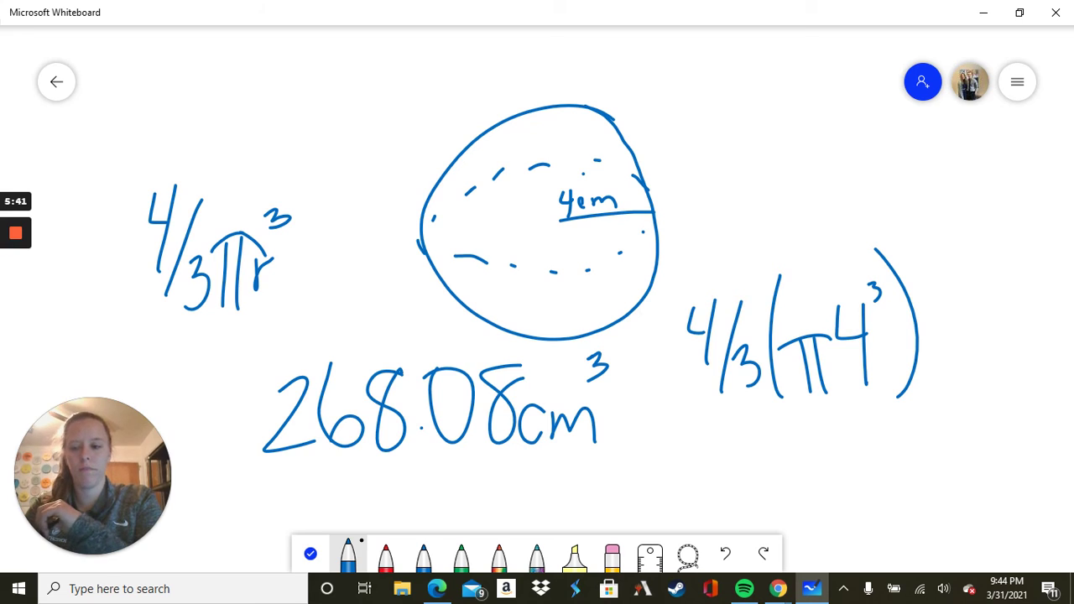
{"action": "left_click", "coordinate": [310, 554]}
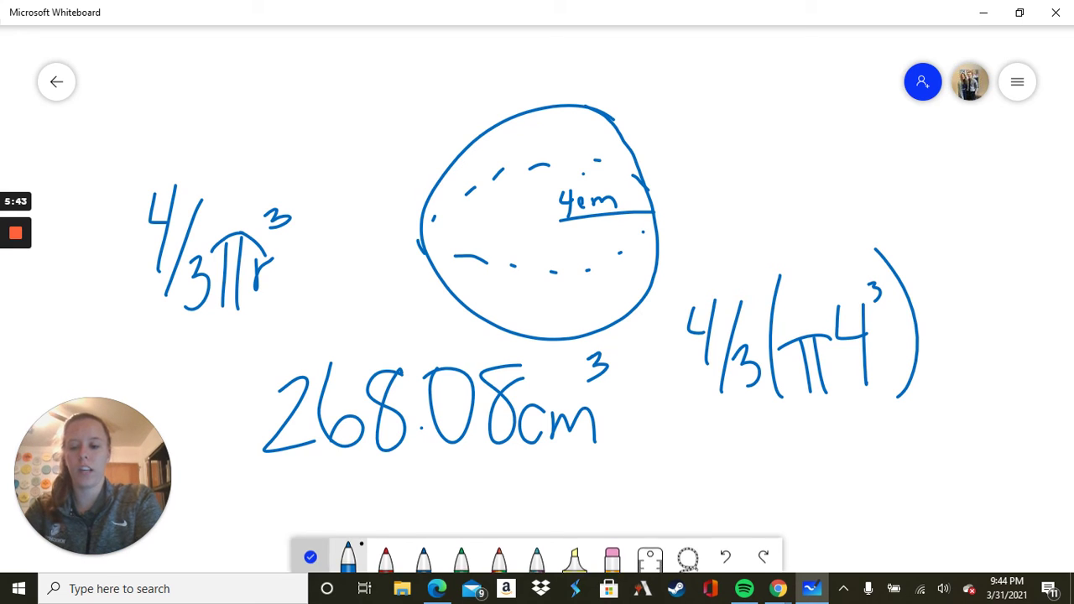
Step: Ink the formula 4/3π(6³) beside the 6 in sphere
{"action": "scroll", "coordinate": [537, 252], "scroll_direction": "right", "scroll_amount": 10}
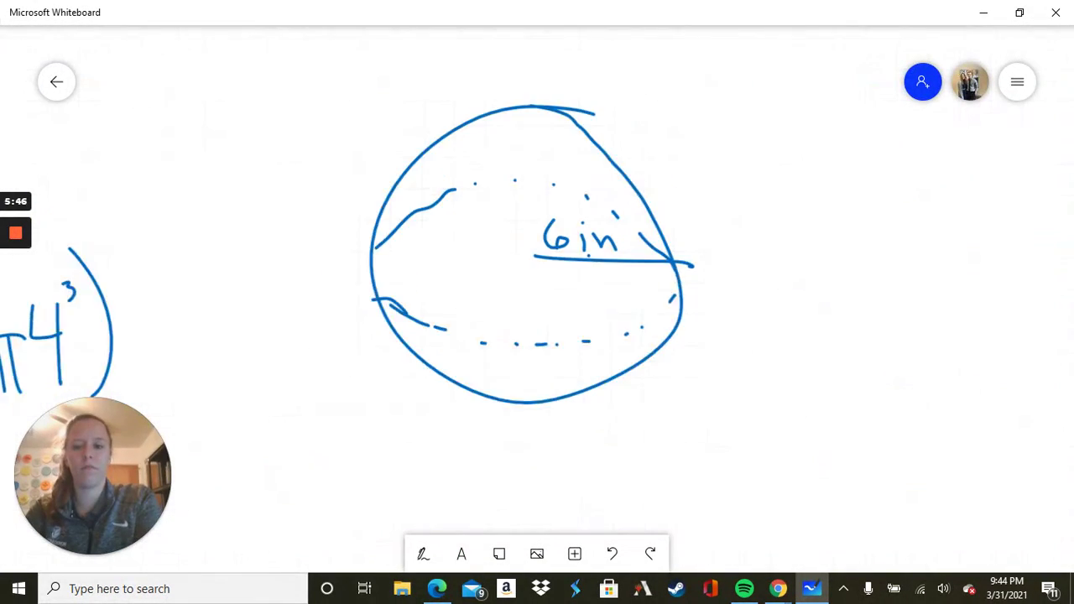
{"action": "left_click", "coordinate": [423, 554]}
{"action": "mouse_move", "coordinate": [500, 283]}
{"action": "left_mouse_down"}
{"action": "mouse_move", "coordinate": [507, 307]}
{"action": "mouse_move", "coordinate": [526, 306]}
{"action": "left_mouse_up"}
{"action": "left_click_drag", "start_coordinate": [526, 282], "coordinate": [516, 384]}
{"action": "mouse_move", "coordinate": [544, 324]}
{"action": "left_mouse_down"}
{"action": "mouse_move", "coordinate": [561, 333]}
{"action": "mouse_move", "coordinate": [548, 376]}
{"action": "left_mouse_up"}
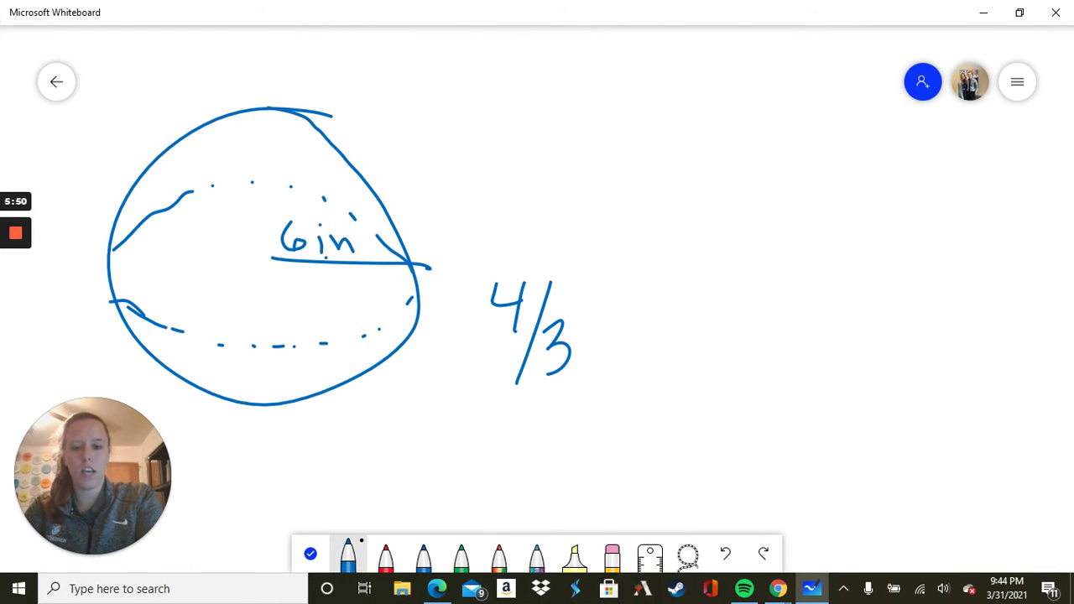
{"action": "left_click_drag", "start_coordinate": [585, 323], "coordinate": [647, 314]}
{"action": "left_click_drag", "start_coordinate": [615, 313], "coordinate": [607, 372]}
{"action": "left_click_drag", "start_coordinate": [626, 316], "coordinate": [631, 380]}
{"action": "left_click_drag", "start_coordinate": [668, 265], "coordinate": [651, 408]}
{"action": "mouse_move", "coordinate": [671, 311]}
{"action": "left_mouse_down"}
{"action": "mouse_move", "coordinate": [678, 384]}
{"action": "mouse_move", "coordinate": [700, 326]}
{"action": "left_mouse_up"}
{"action": "left_click_drag", "start_coordinate": [703, 256], "coordinate": [706, 428]}
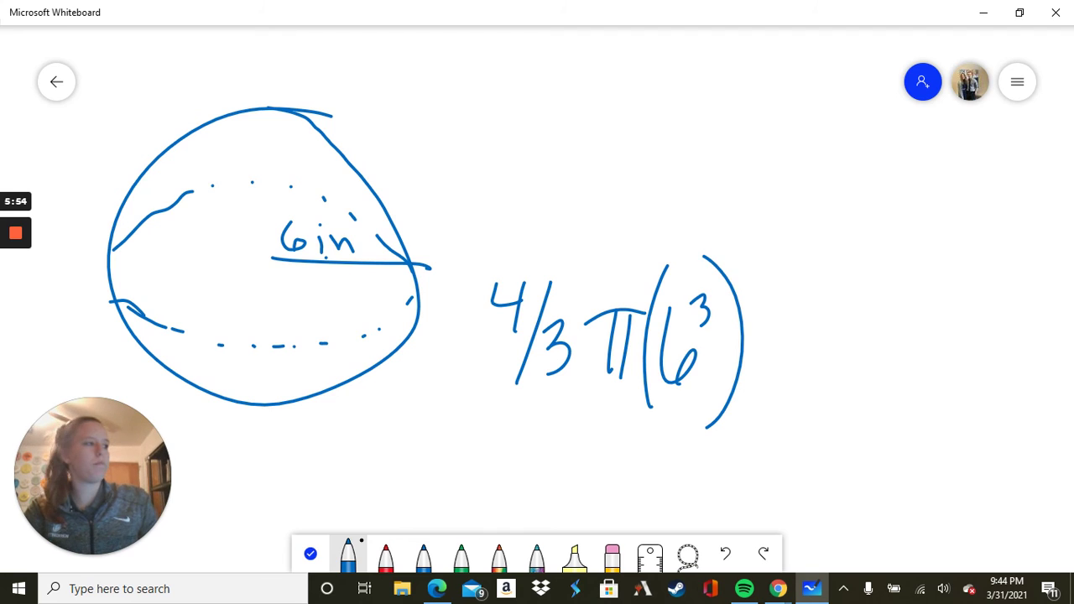
Step: Compute the volume and write 904.78 in³ above the formula
{"action": "left_click", "coordinate": [777, 588]}
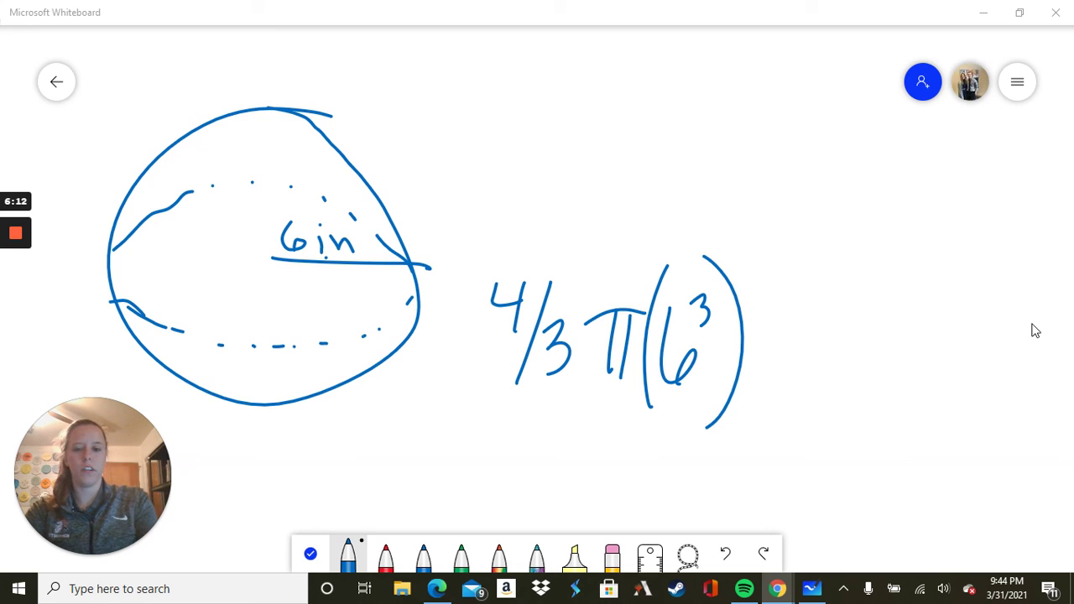
{"action": "mouse_move", "coordinate": [475, 91]}
{"action": "left_mouse_down"}
{"action": "mouse_move", "coordinate": [460, 117]}
{"action": "mouse_move", "coordinate": [479, 171]}
{"action": "left_mouse_up"}
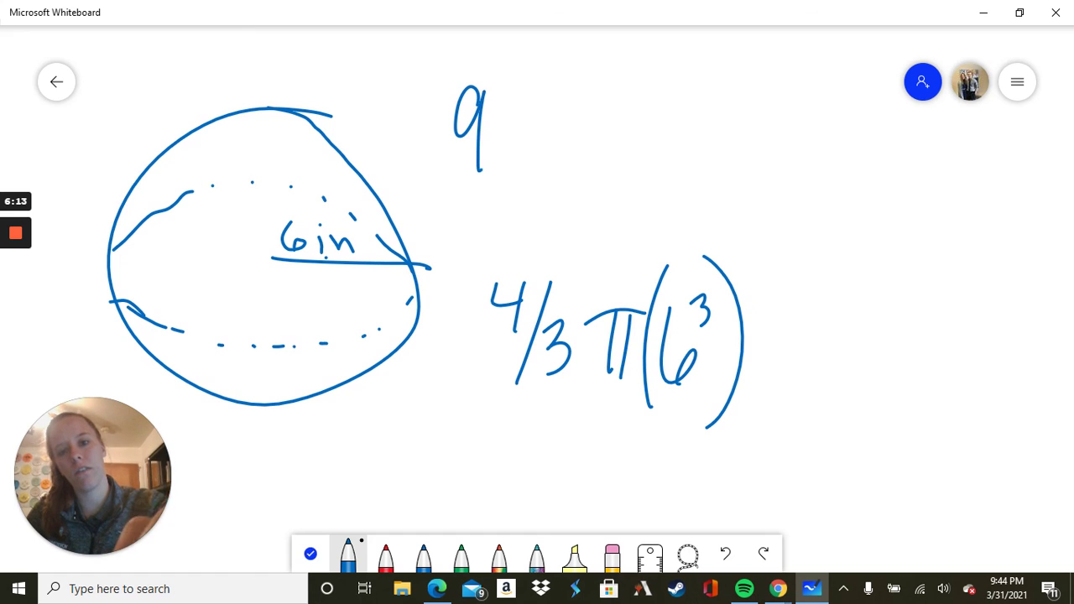
{"action": "mouse_move", "coordinate": [506, 104]}
{"action": "left_mouse_down"}
{"action": "mouse_move", "coordinate": [496, 160]}
{"action": "mouse_move", "coordinate": [508, 104]}
{"action": "mouse_move", "coordinate": [553, 126]}
{"action": "left_mouse_up"}
{"action": "left_click", "coordinate": [532, 89]}
{"action": "left_click_drag", "start_coordinate": [546, 84], "coordinate": [542, 164]}
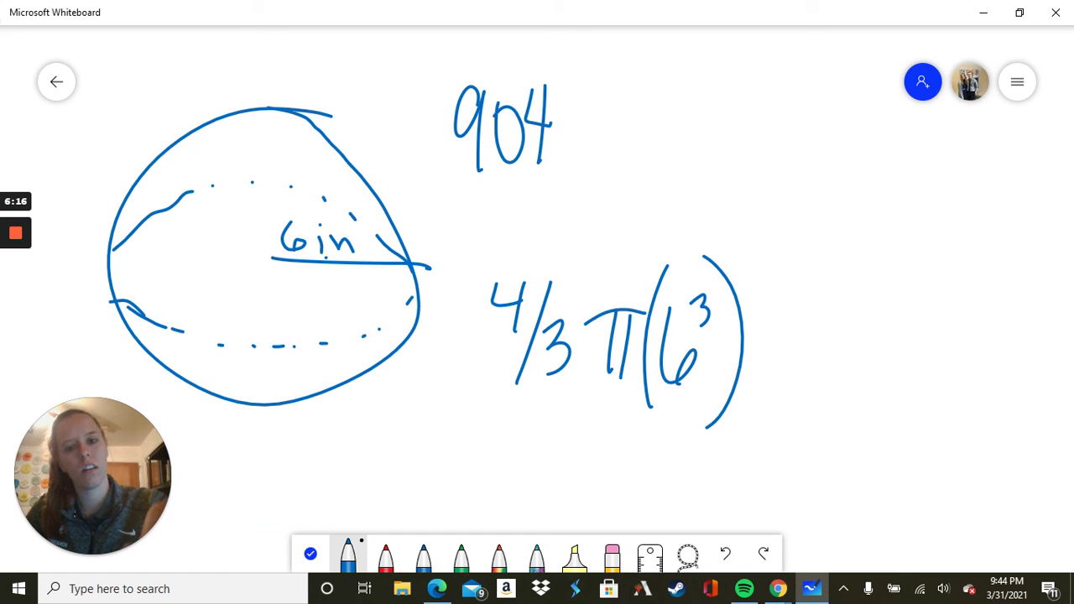
{"action": "mouse_move", "coordinate": [568, 87]}
{"action": "left_mouse_down"}
{"action": "mouse_move", "coordinate": [602, 121]}
{"action": "mouse_move", "coordinate": [598, 166]}
{"action": "left_mouse_up"}
{"action": "mouse_move", "coordinate": [648, 102]}
{"action": "left_mouse_down"}
{"action": "mouse_move", "coordinate": [638, 172]}
{"action": "mouse_move", "coordinate": [652, 104]}
{"action": "mouse_move", "coordinate": [671, 157]}
{"action": "mouse_move", "coordinate": [710, 161]}
{"action": "left_mouse_up"}
{"action": "left_click", "coordinate": [710, 97]}
{"action": "mouse_move", "coordinate": [711, 89]}
{"action": "left_mouse_down"}
{"action": "mouse_move", "coordinate": [723, 101]}
{"action": "mouse_move", "coordinate": [709, 117]}
{"action": "left_mouse_up"}
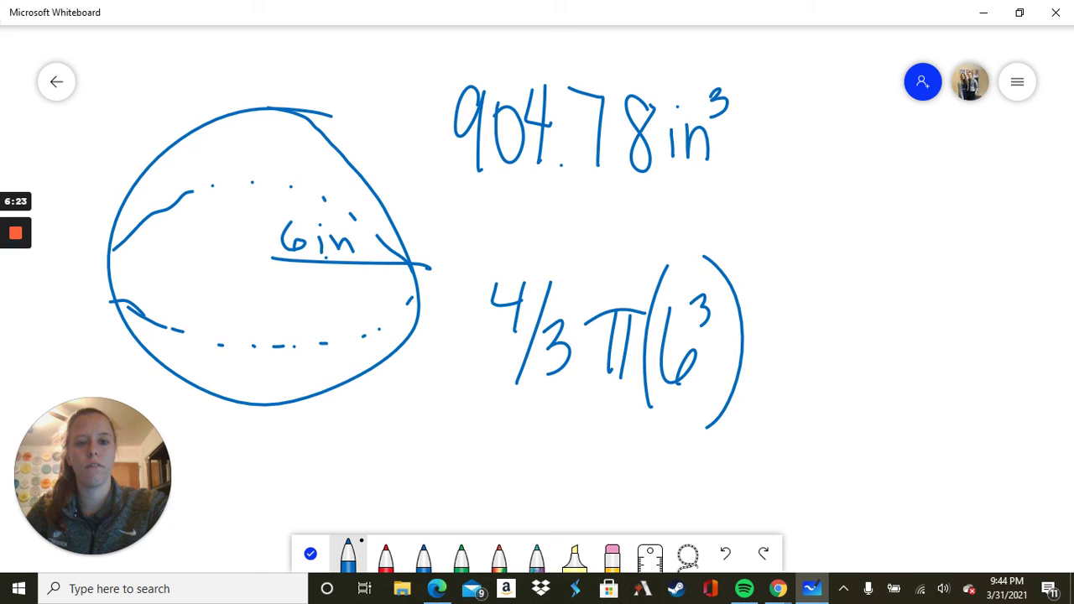
Step: Circle 904.78 in³ and return to the Lesson 10 slides in Chrome
{"action": "mouse_move", "coordinate": [747, 84]}
{"action": "left_mouse_down"}
{"action": "mouse_move", "coordinate": [531, 44]}
{"action": "mouse_move", "coordinate": [785, 143]}
{"action": "left_mouse_up"}
{"action": "left_click_drag", "start_coordinate": [720, 60], "coordinate": [785, 145]}
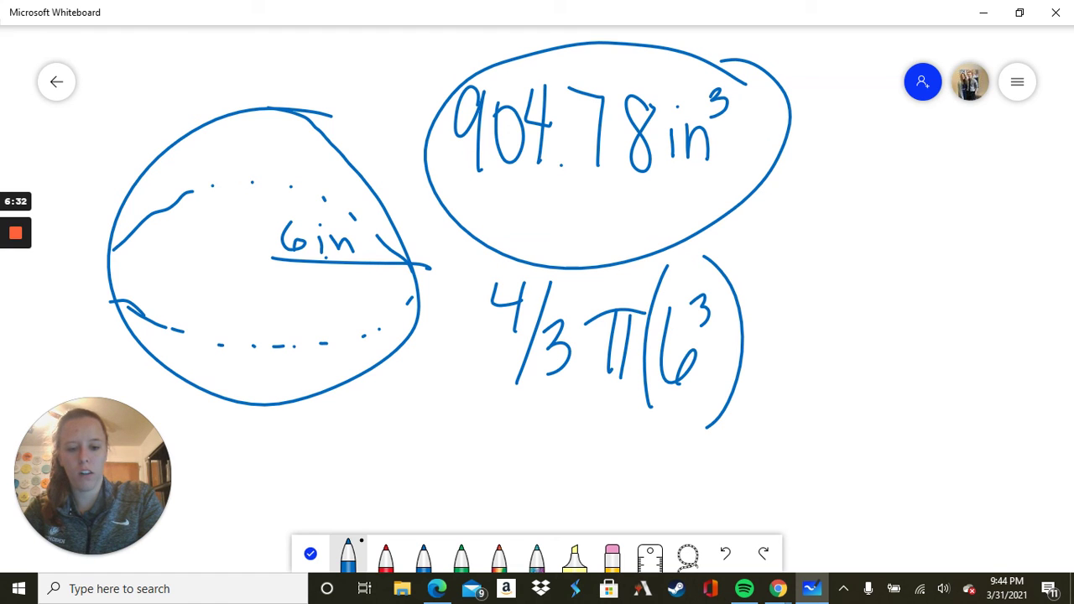
{"action": "mouse_move", "coordinate": [778, 588]}
{"action": "left_click", "coordinate": [815, 513]}
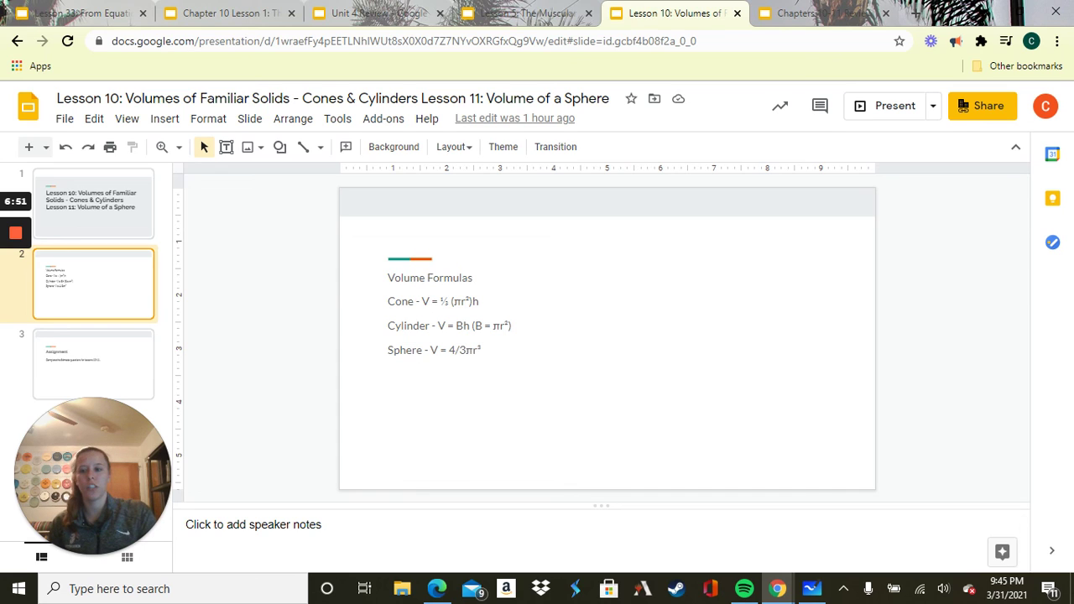
Step: Show slide 3, the Assignment slide about the Edmodo questions for lessons 10-11
{"action": "left_click", "coordinate": [100, 353]}
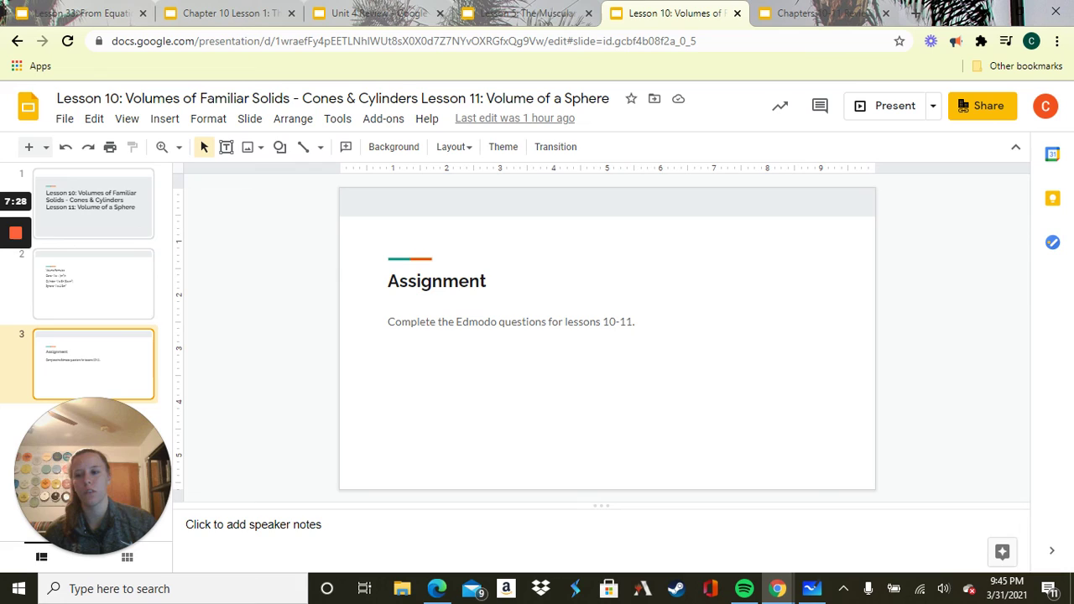
{"action": "mouse_move", "coordinate": [12, 236]}
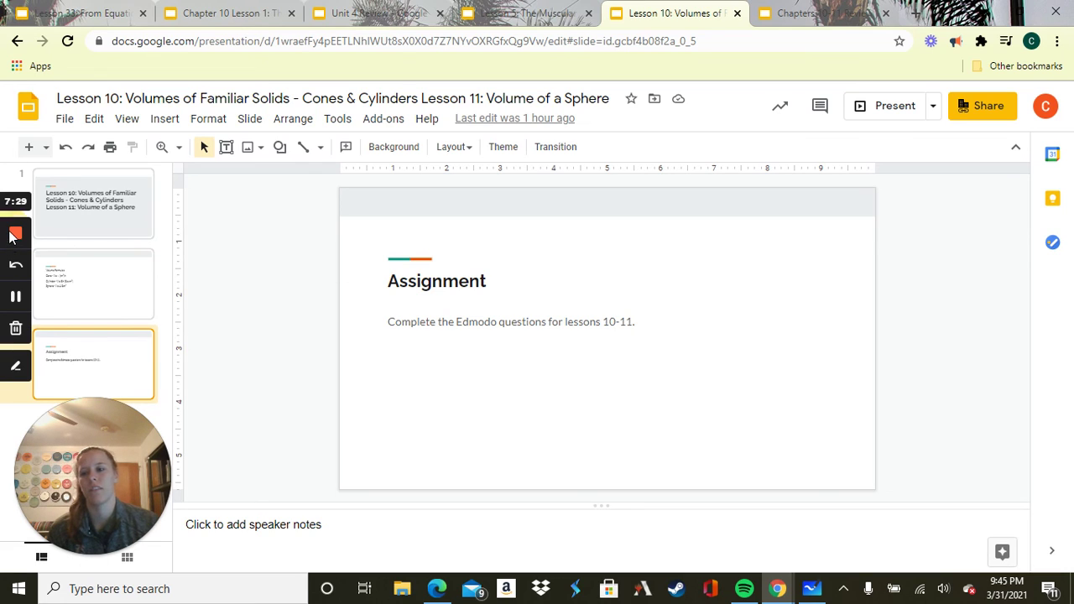